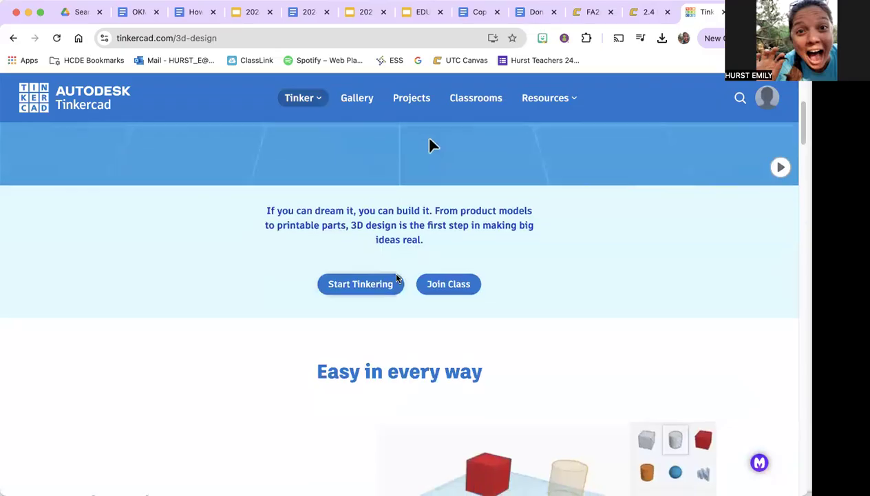
# Create a new 3D design and rename it "Ball Hinge-" followed by the owner's surname.
pyautogui.click(375, 288)
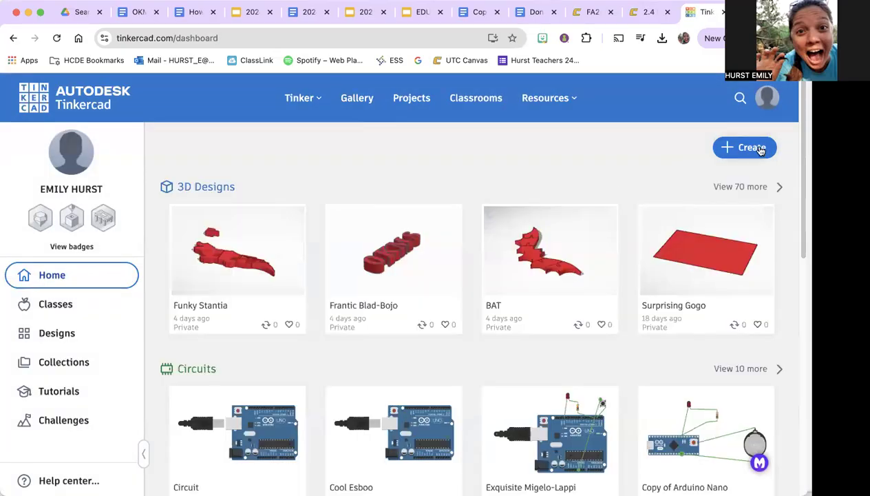
pyautogui.click(751, 147)
pyautogui.click(723, 181)
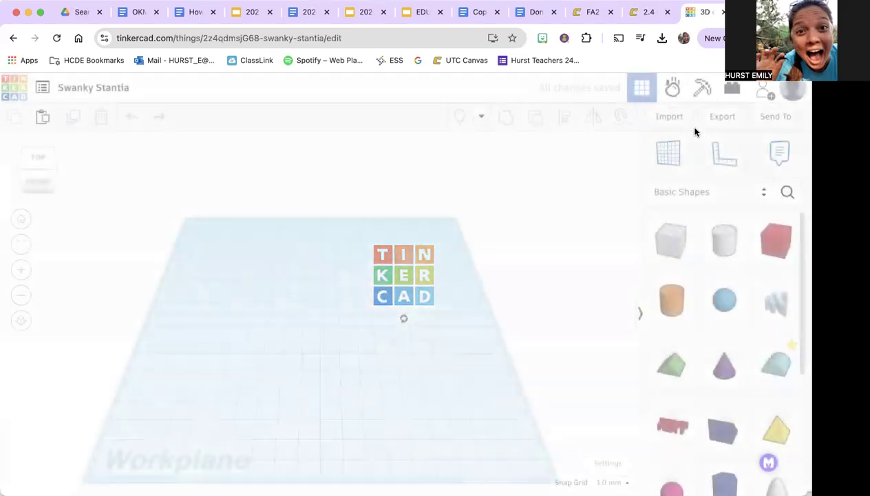
pyautogui.click(111, 87)
pyautogui.write('Ball Hinge- Hurst')
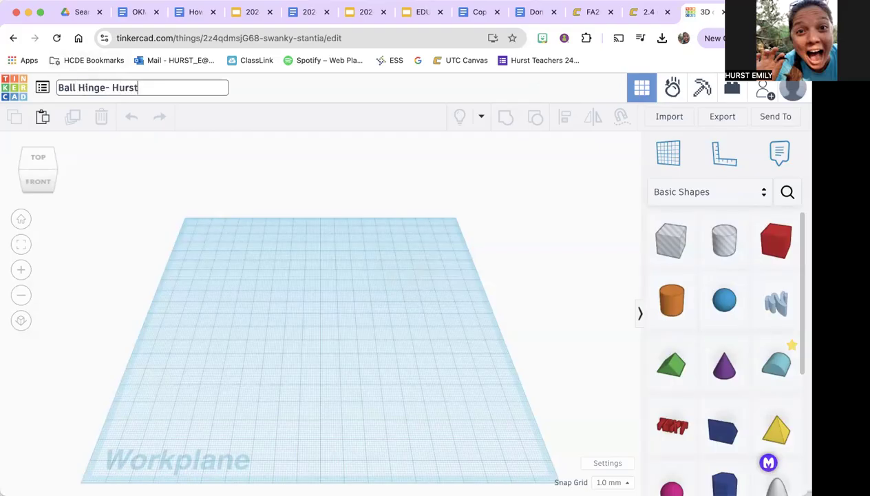
pyautogui.press('Return')
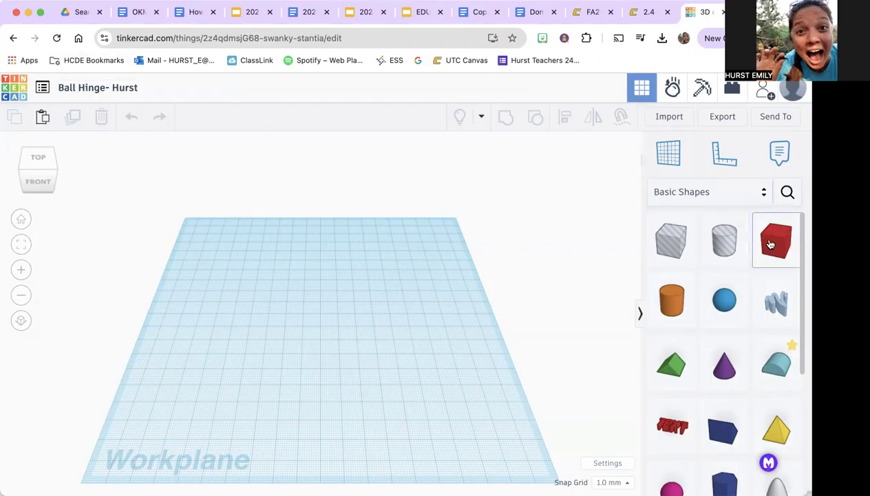
# Place a solid red box on the workplane and set its width, depth and height to 15 mm.
pyautogui.moveTo(775, 234); pyautogui.dragTo(294, 310)
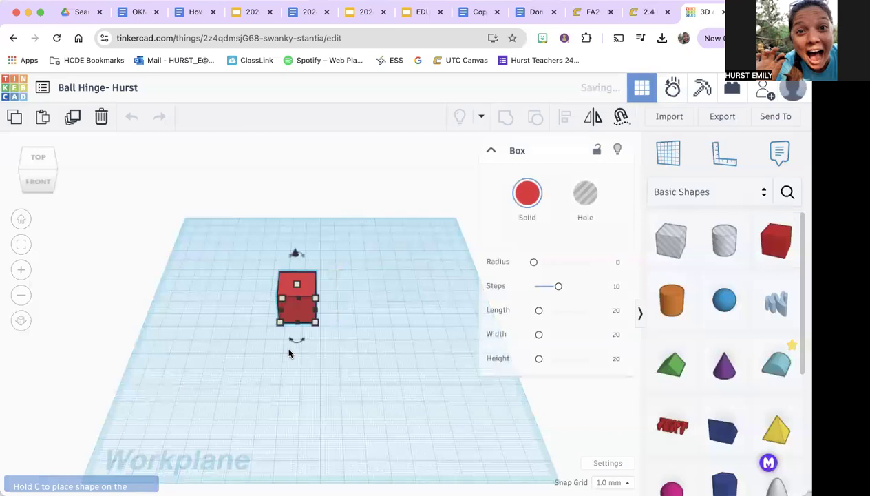
pyautogui.moveTo(296, 324)
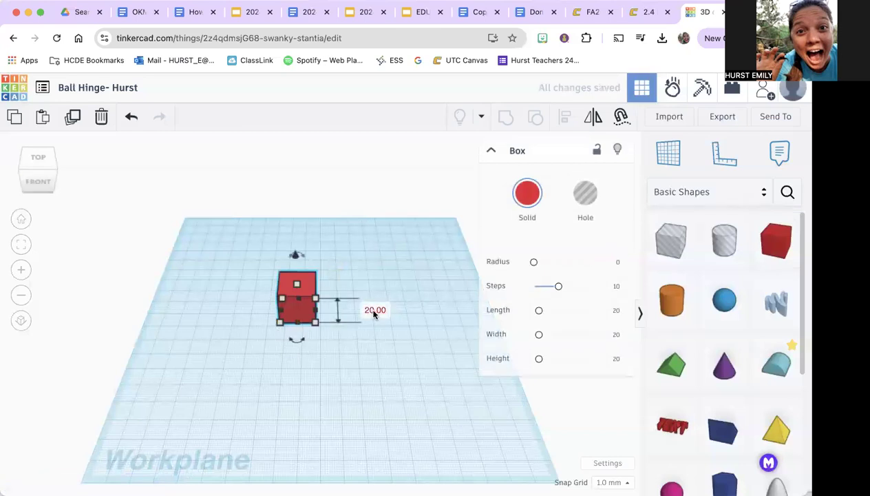
pyautogui.click(376, 310)
pyautogui.write('15')
pyautogui.press('Return')
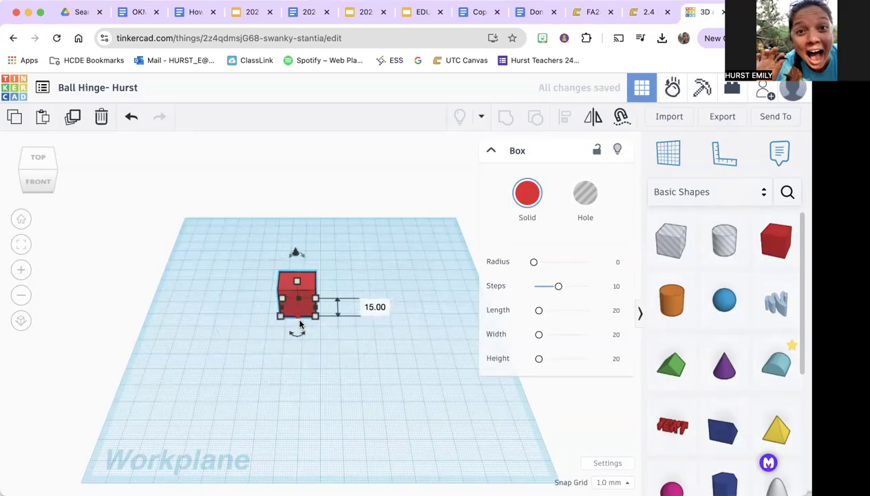
pyautogui.click(291, 362)
pyautogui.write('15')
pyautogui.press('Return')
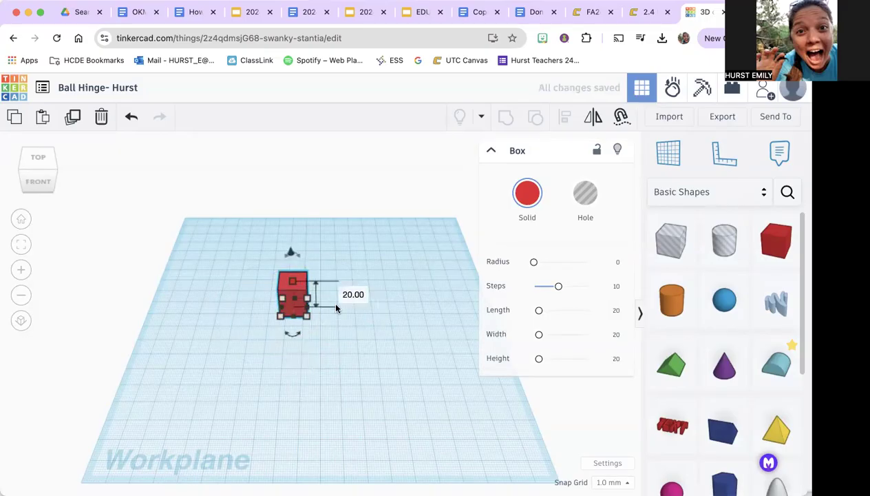
pyautogui.write('15')
pyautogui.press('Return')
pyautogui.click(407, 361)
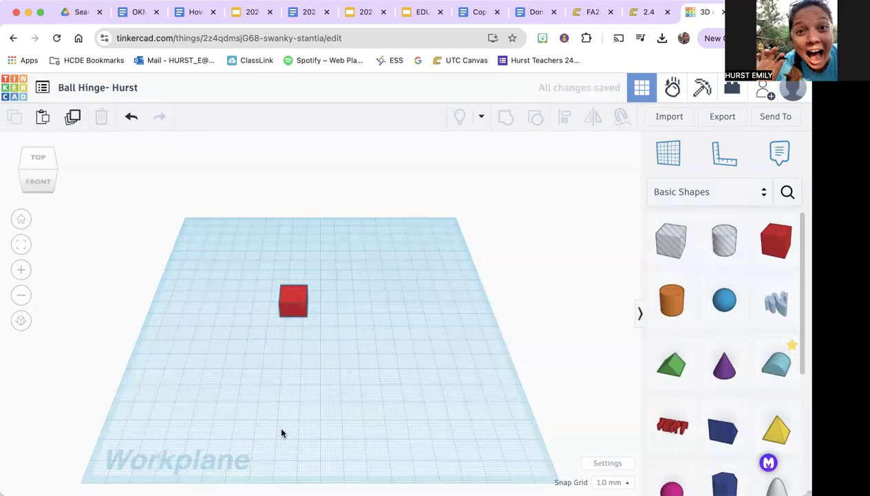
# Place a hole box beside the red box and make it 15 mm wide and 5 mm deep.
pyautogui.click(669, 240)
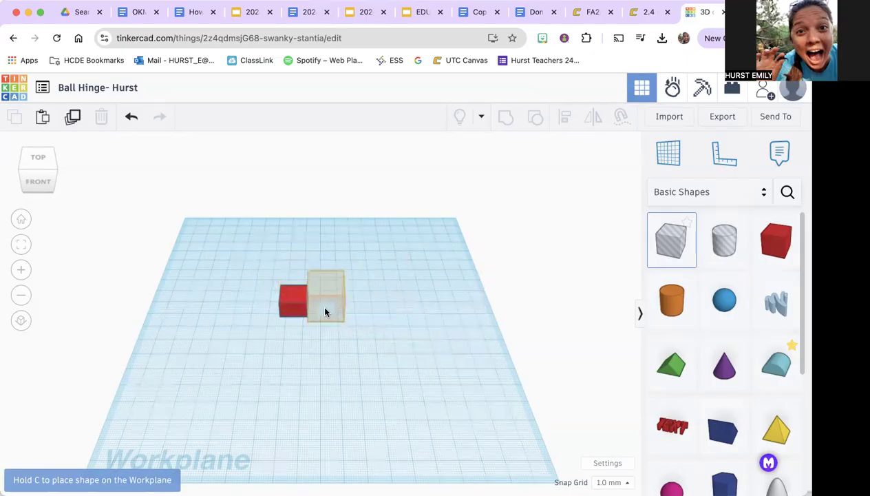
pyautogui.click(347, 313)
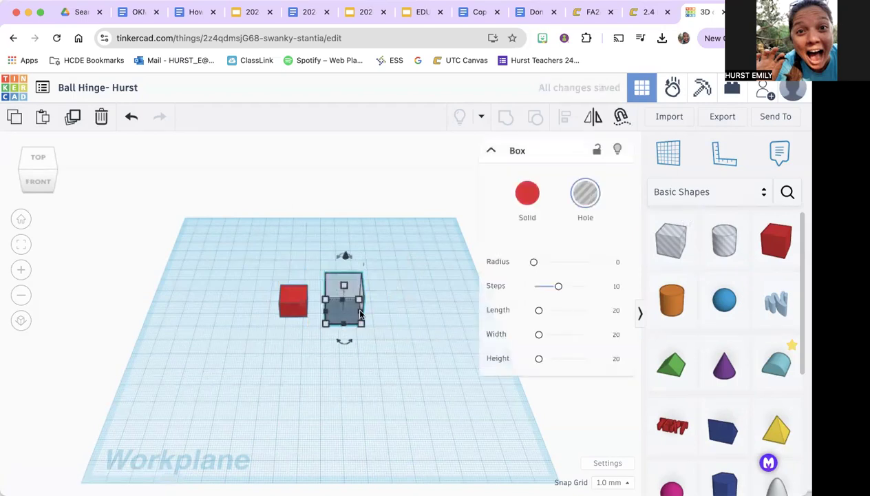
pyautogui.click(337, 369)
pyautogui.write('15')
pyautogui.press('Return')
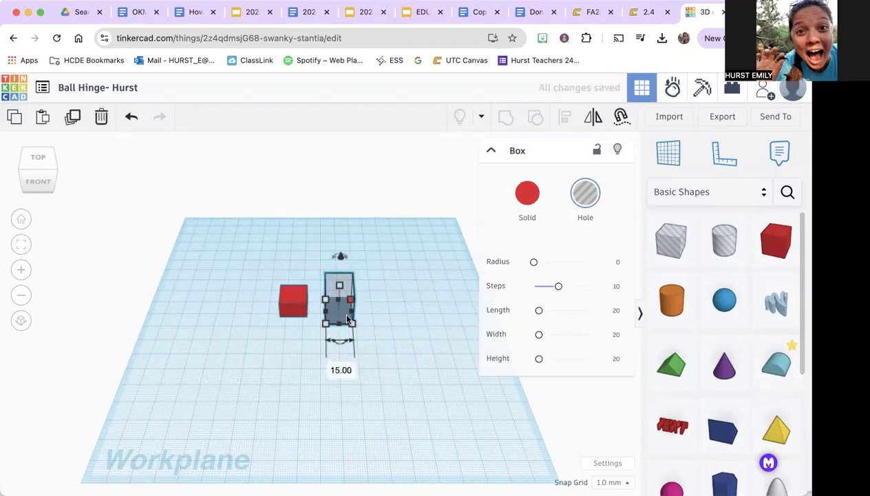
pyautogui.moveTo(405, 311)
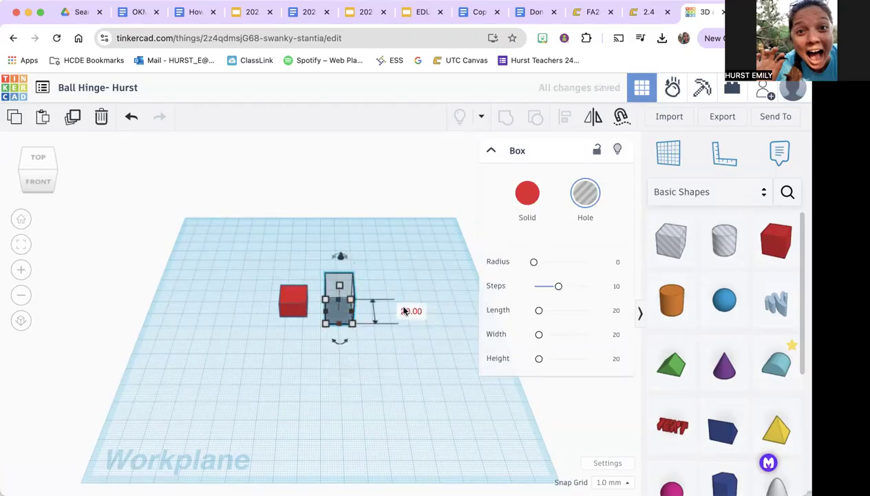
pyautogui.click(409, 311)
pyautogui.write('5')
pyautogui.press('Return')
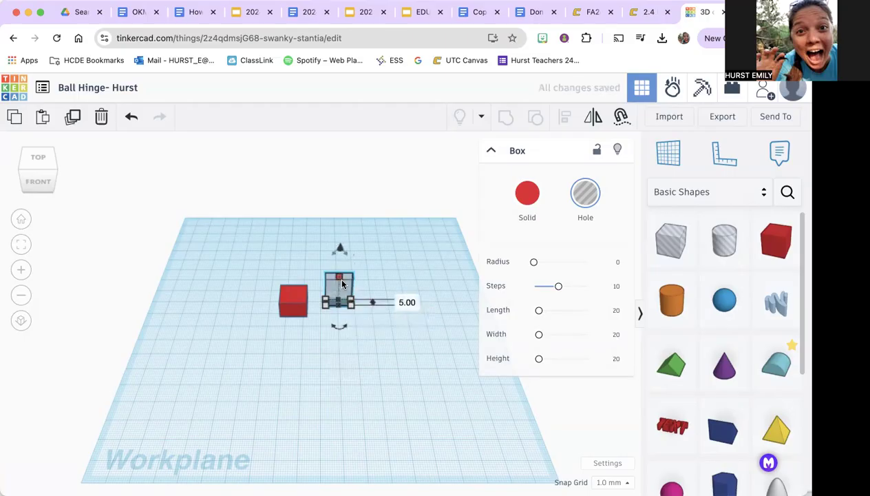
pyautogui.moveTo(341, 280)
pyautogui.click(475, 343)
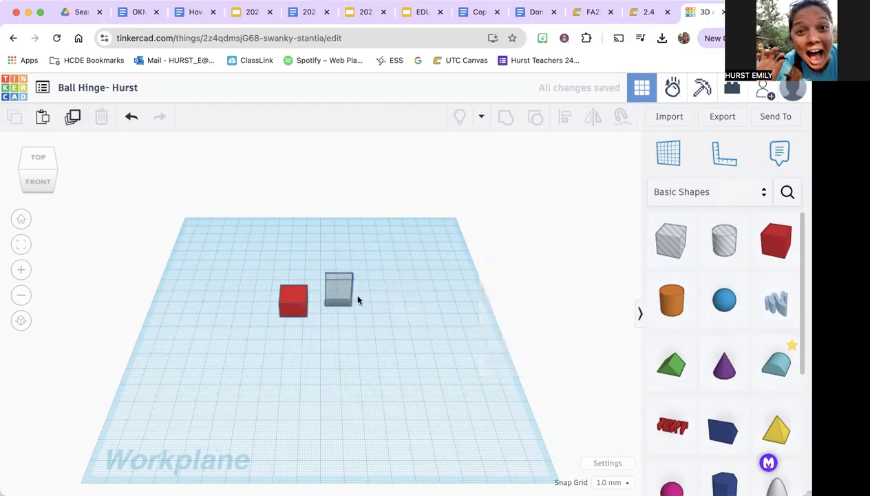
# Move the hole box into the red box so it crosses the middle and sticks out past one side.
pyautogui.moveTo(342, 294); pyautogui.dragTo(300, 297)
pyautogui.scroll(5, 295, 292)
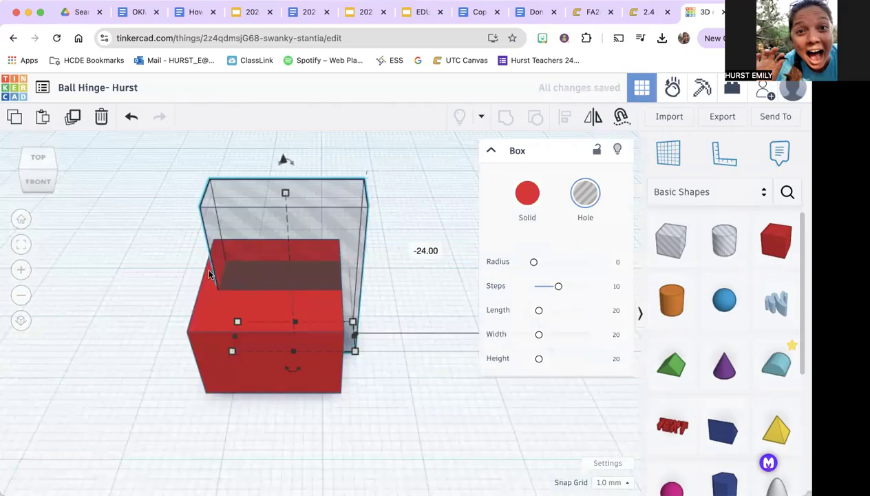
pyautogui.moveTo(264, 273); pyautogui.dragTo(237, 274)
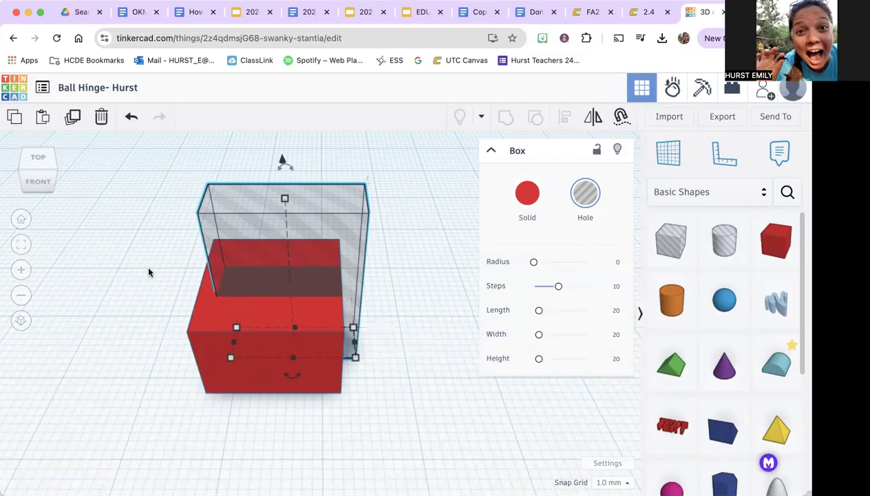
# Align the red box and the hole box so the hole is centred front to back and their bases match.
pyautogui.moveTo(99, 151); pyautogui.dragTo(471, 432)
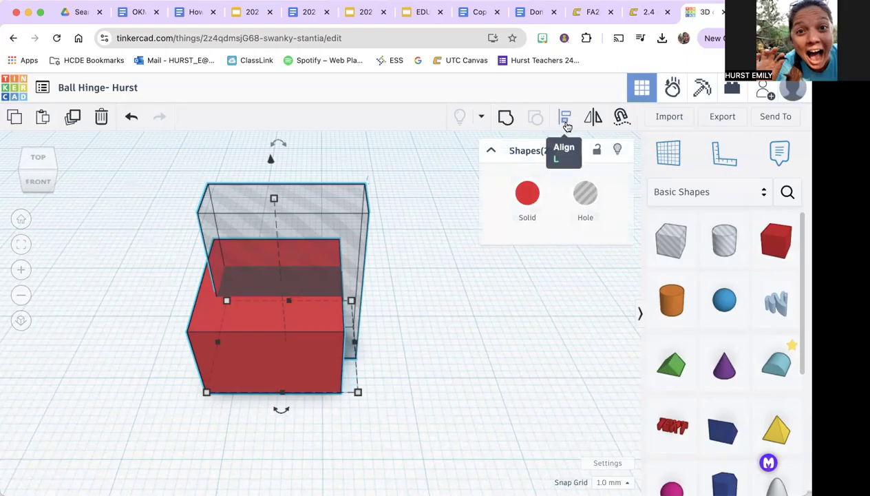
pyautogui.click(566, 126)
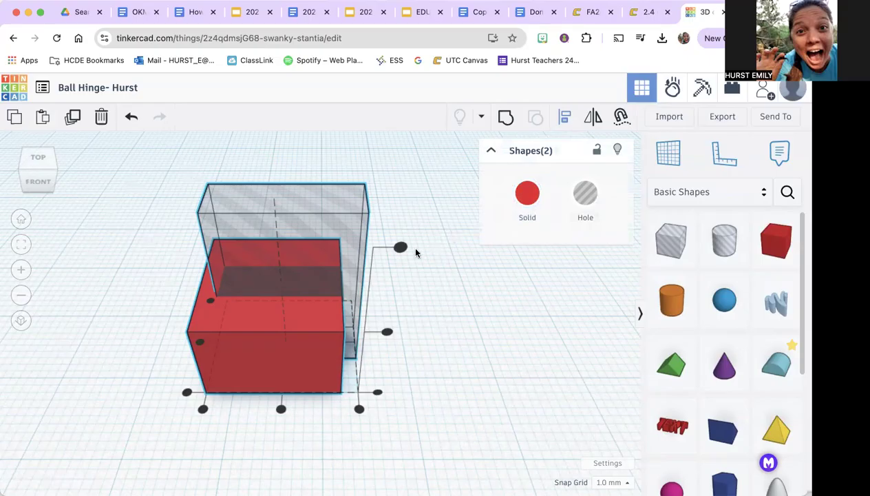
pyautogui.scroll(3, 207, 303)
pyautogui.scroll(-5, 215, 313)
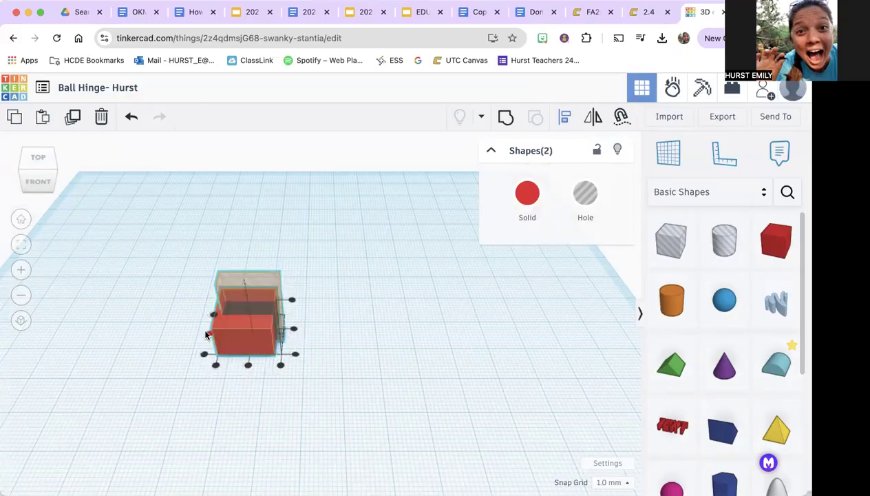
pyautogui.scroll(1, 207, 344)
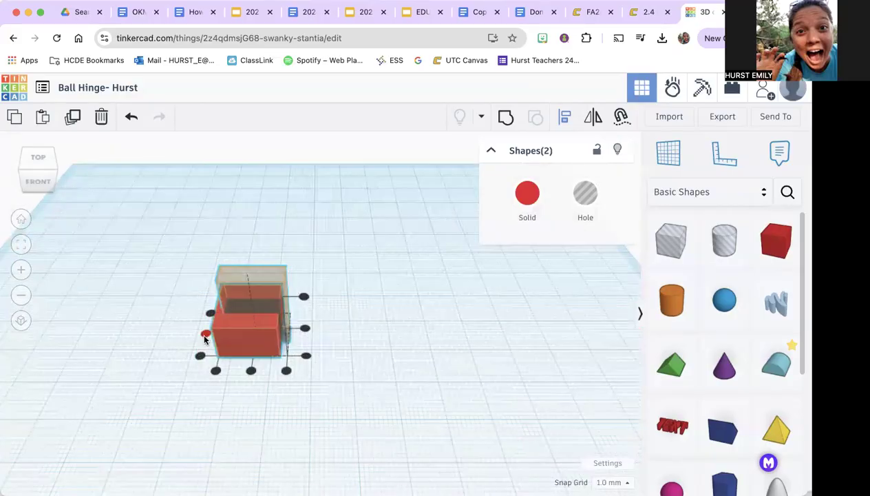
pyautogui.scroll(2, 211, 354)
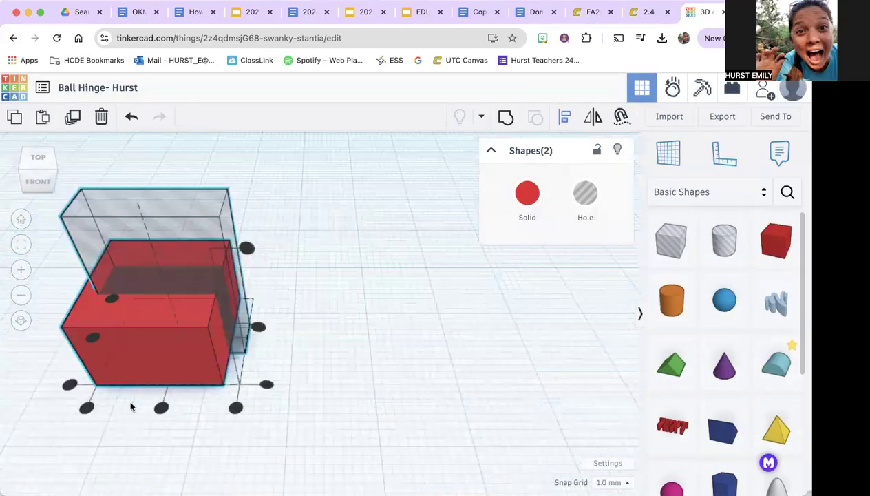
pyautogui.scroll(-3, 132, 405)
pyautogui.moveTo(41, 186); pyautogui.dragTo(46, 184)
pyautogui.scroll(-5, 126, 416)
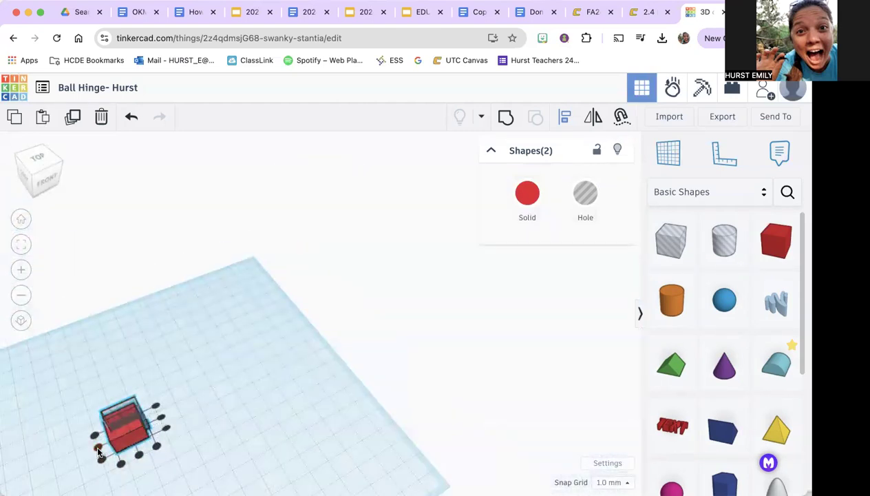
pyautogui.click(40, 181)
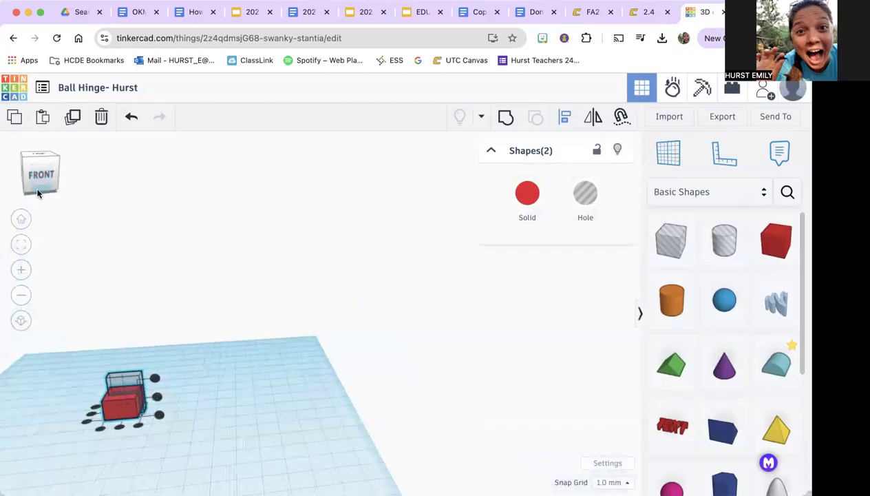
pyautogui.click(159, 415)
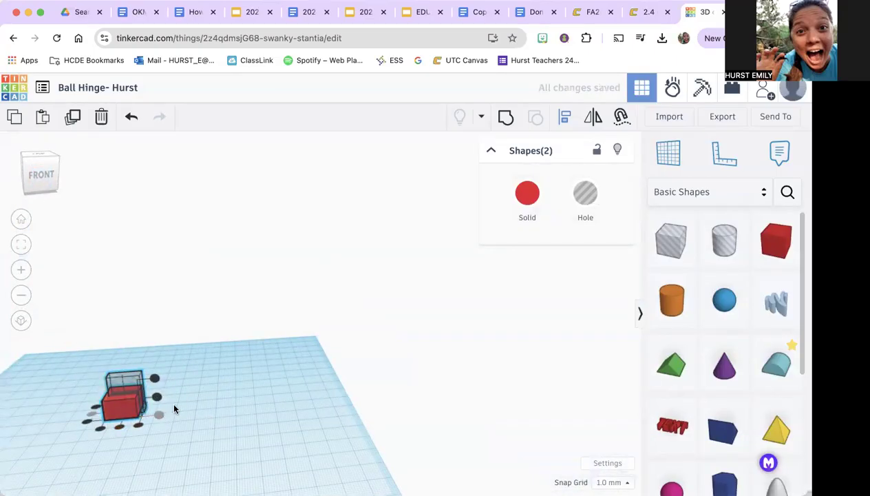
pyautogui.click(160, 419)
# Check the alignment of both boxes, then group them to cut the slot into the red box.
pyautogui.moveTo(219, 462); pyautogui.dragTo(90, 350)
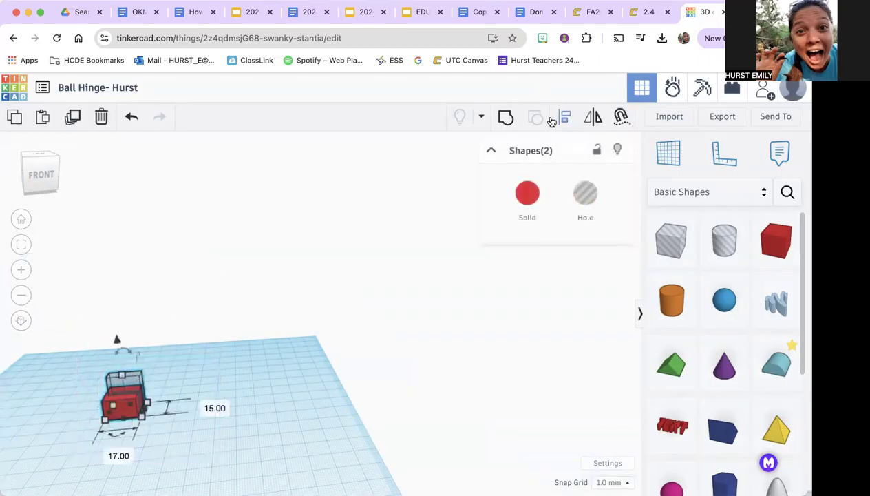
pyautogui.click(563, 117)
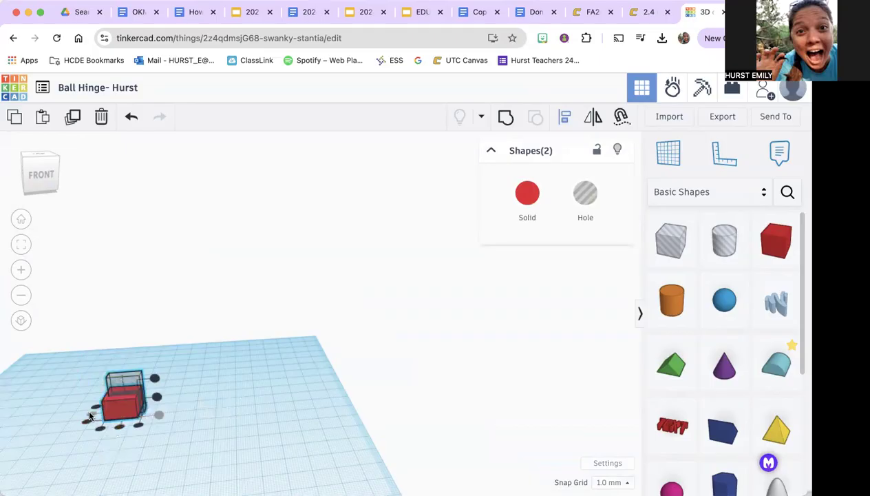
pyautogui.moveTo(52, 184); pyautogui.dragTo(35, 146)
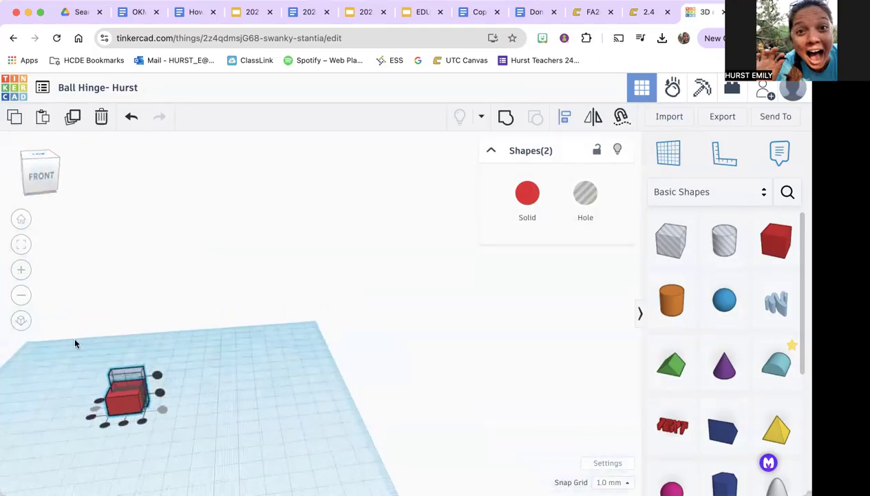
pyautogui.moveTo(39, 153); pyautogui.dragTo(41, 165)
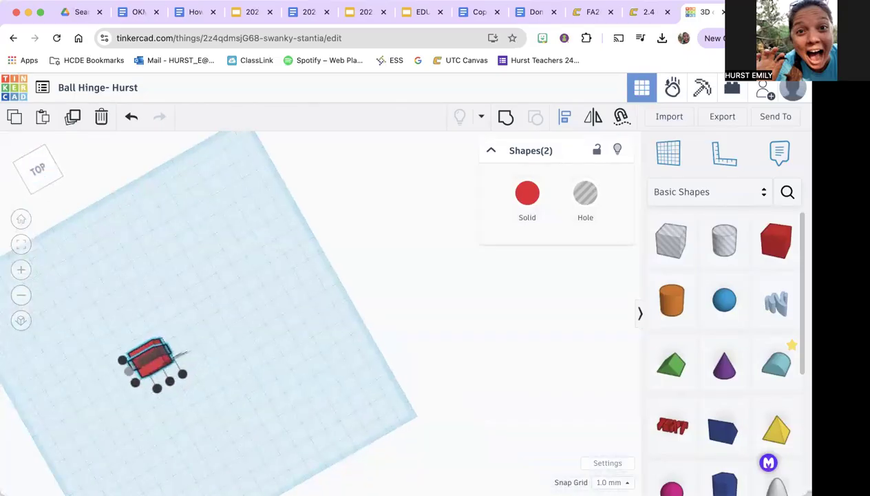
pyautogui.scroll(5, 126, 390)
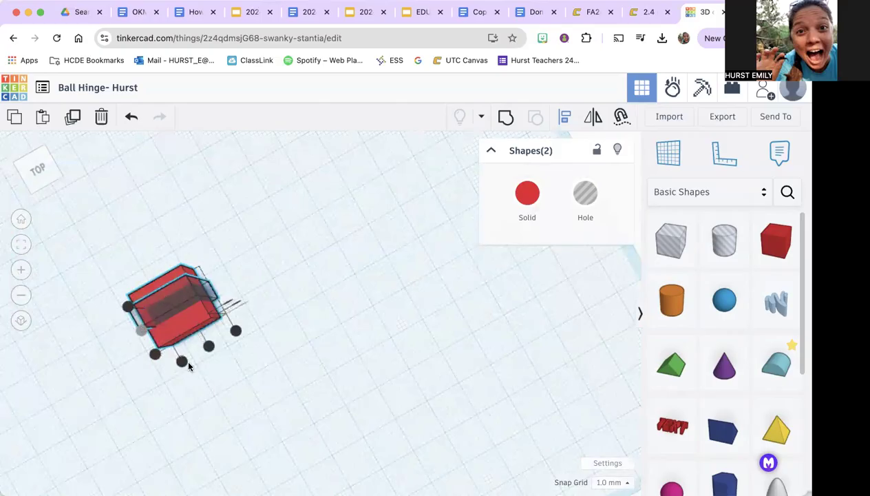
pyautogui.moveTo(37, 175); pyautogui.dragTo(34, 157)
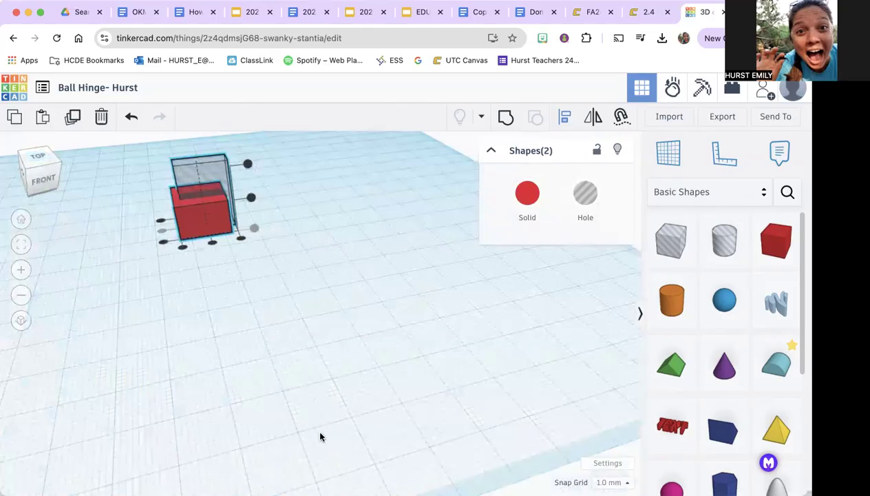
pyautogui.click(84, 187)
pyautogui.moveTo(126, 171); pyautogui.dragTo(448, 394)
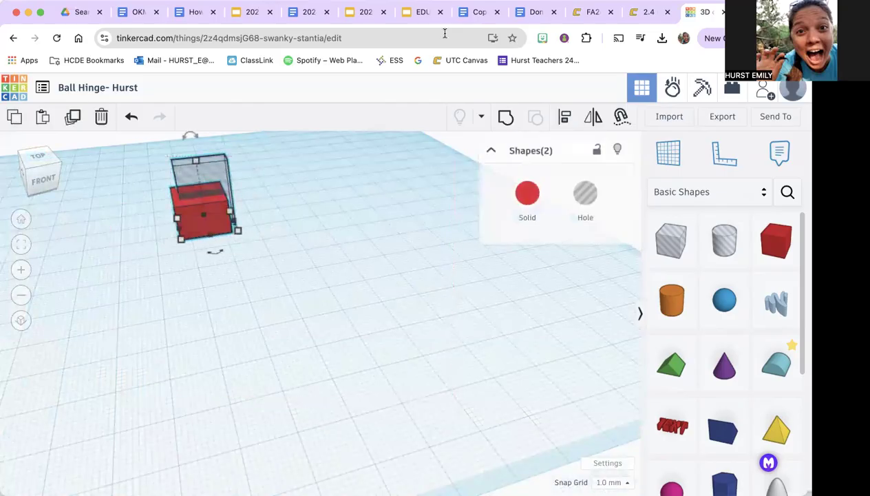
pyautogui.click(505, 119)
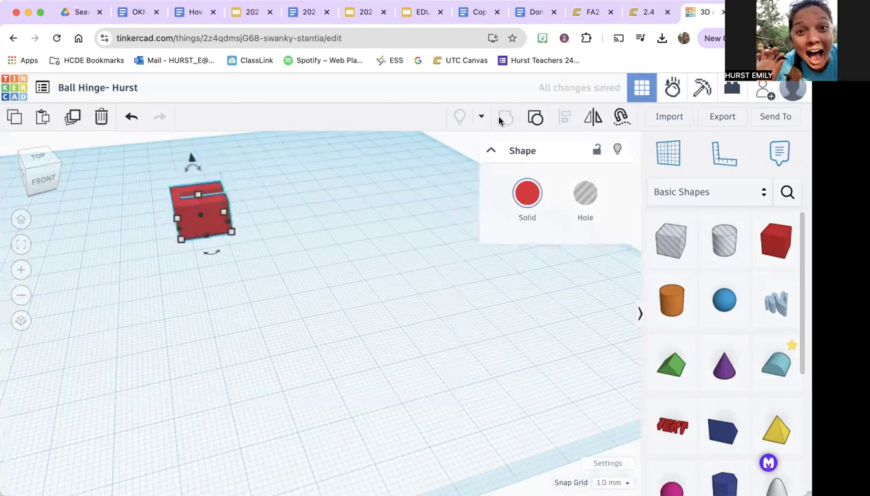
# Place a solid sphere on the workplane beside the slotted red box.
pyautogui.click(39, 174)
pyautogui.moveTo(43, 183); pyautogui.dragTo(41, 206)
pyautogui.click(72, 241)
pyautogui.scroll(-2, 78, 230)
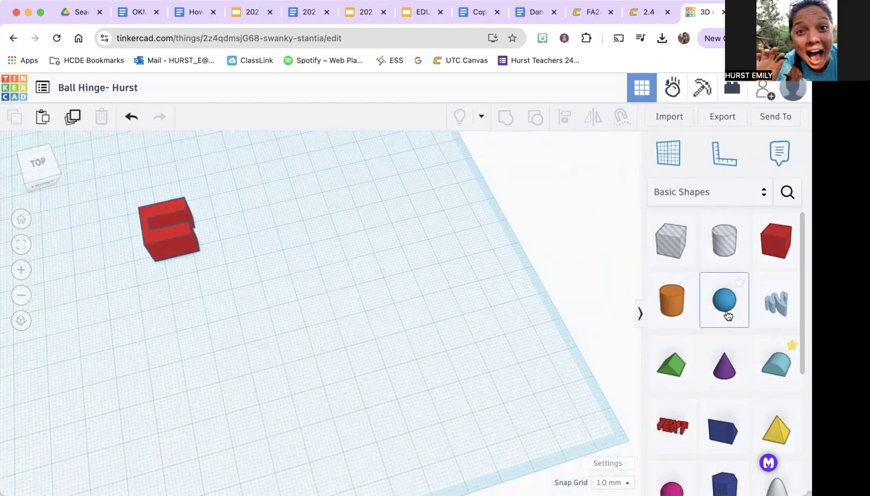
pyautogui.moveTo(725, 313); pyautogui.dragTo(340, 207)
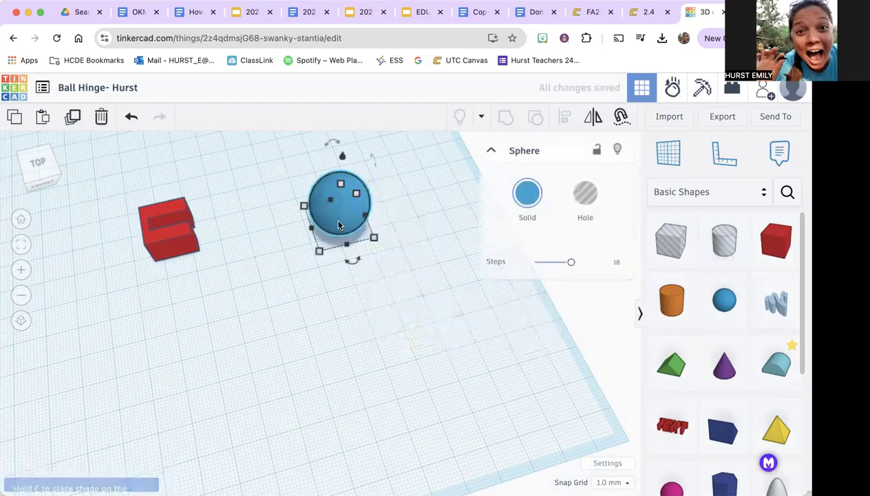
# Turn the sphere into a hole and set its steps to 24.
pyautogui.click(588, 209)
pyautogui.click(615, 262)
pyautogui.write('24')
pyautogui.press('Return')
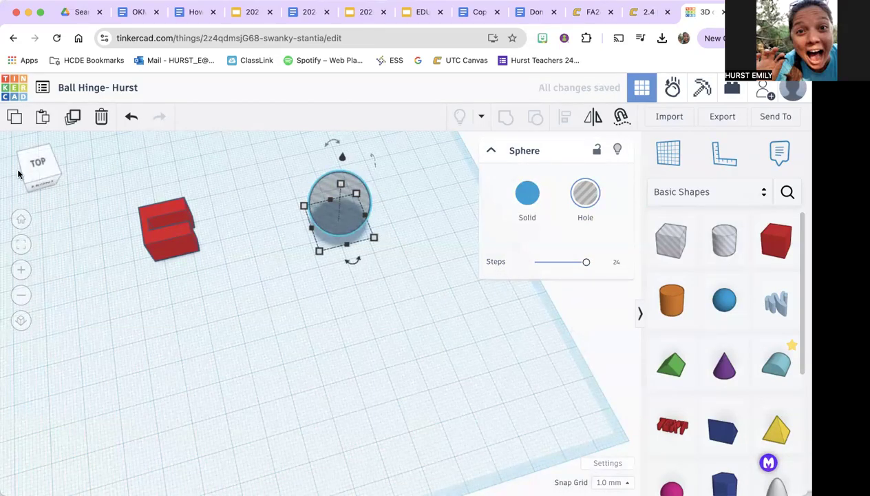
pyautogui.click(38, 179)
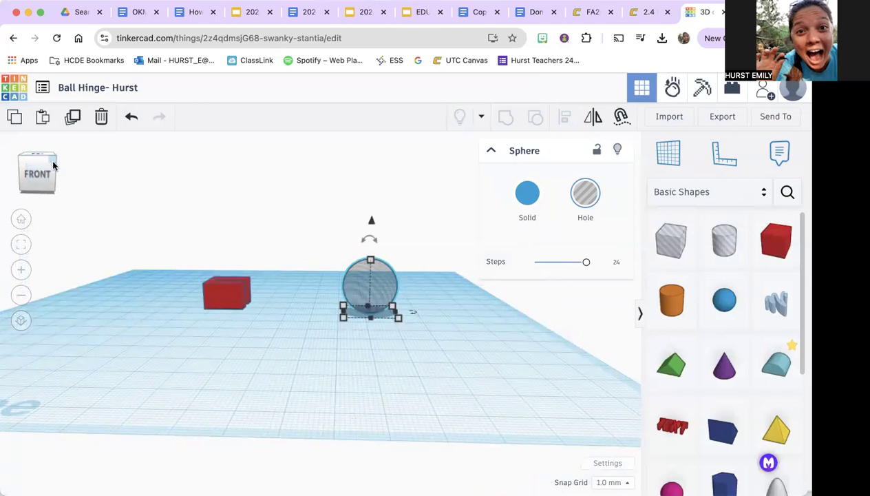
pyautogui.moveTo(55, 165); pyautogui.dragTo(210, 135)
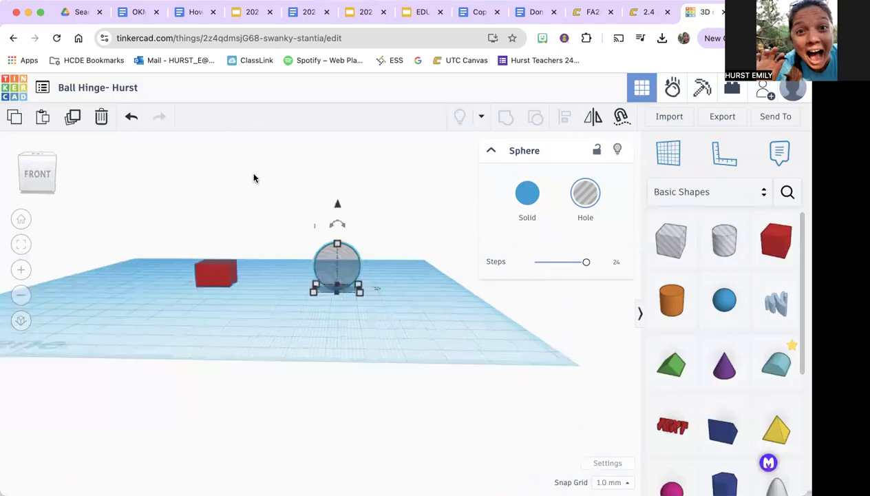
pyautogui.scroll(3, 318, 272)
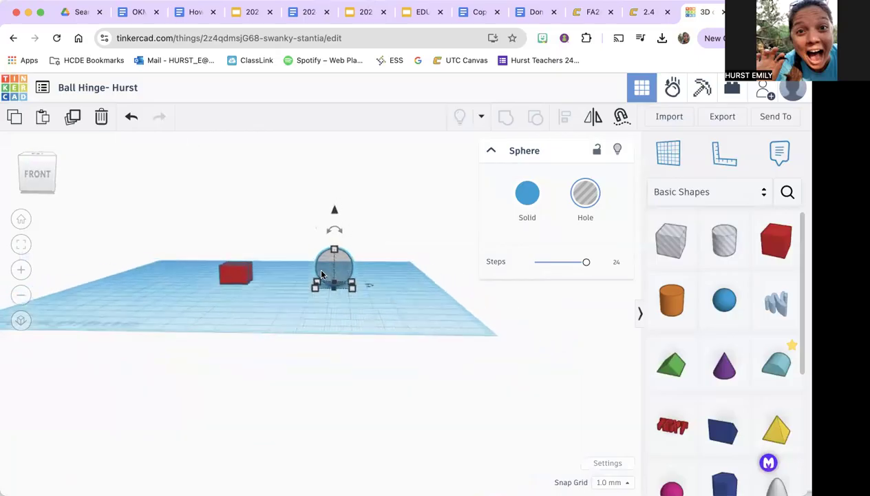
pyautogui.moveTo(384, 305)
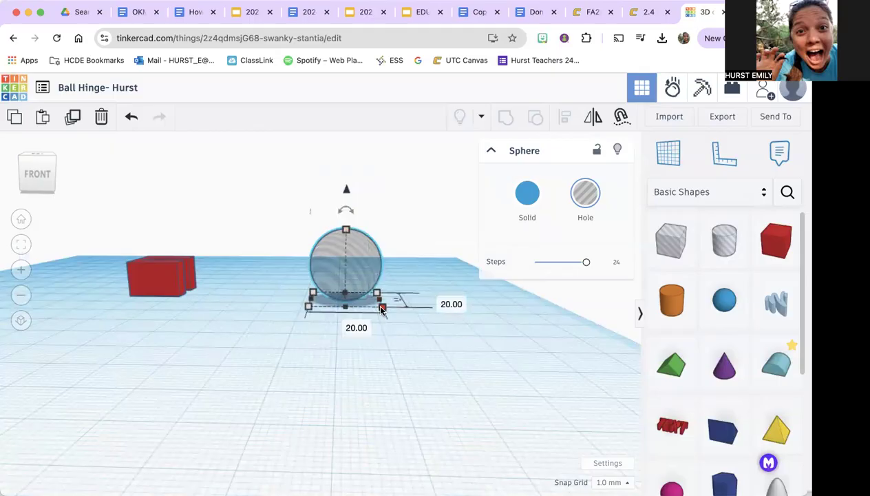
pyautogui.click(434, 301)
pyautogui.write('9')
pyautogui.click(345, 323)
pyautogui.write('9')
pyautogui.press('Return')
pyautogui.moveTo(328, 228)
pyautogui.click(386, 262)
pyautogui.write('9')
pyautogui.press('Return')
pyautogui.press('super+z')
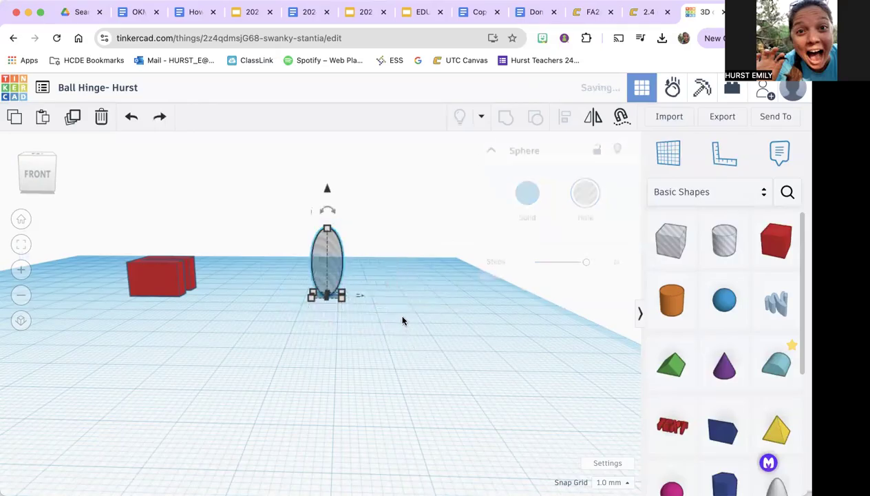
pyautogui.press('super+z')
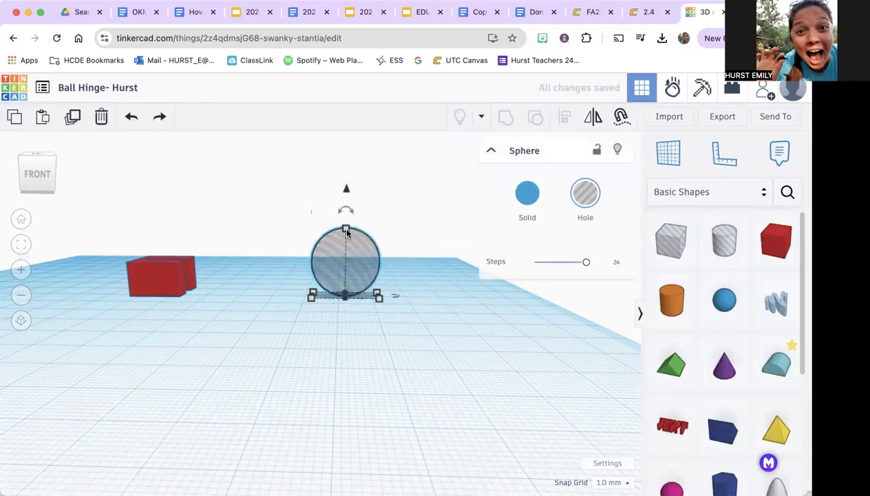
# Scale the hole sphere uniformly to 9 mm in all directions.
pyautogui.moveTo(347, 231); pyautogui.dragTo(360, 272)
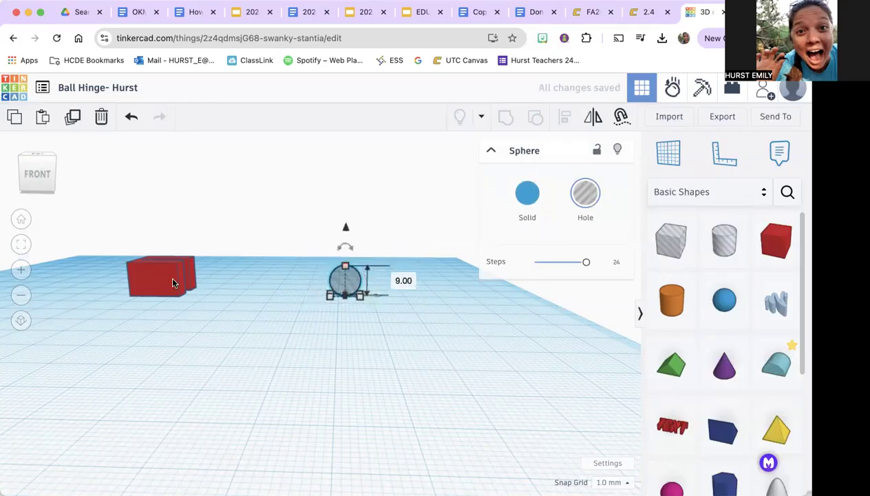
pyautogui.moveTo(31, 174); pyautogui.dragTo(52, 186)
pyautogui.click(53, 184)
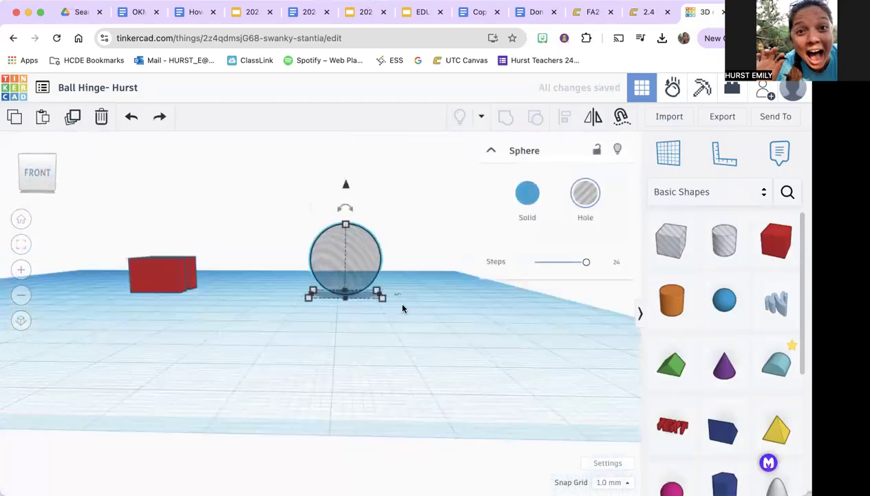
pyautogui.click(346, 225)
pyautogui.moveTo(346, 227); pyautogui.dragTo(357, 267)
pyautogui.moveTo(40, 180); pyautogui.dragTo(39, 198)
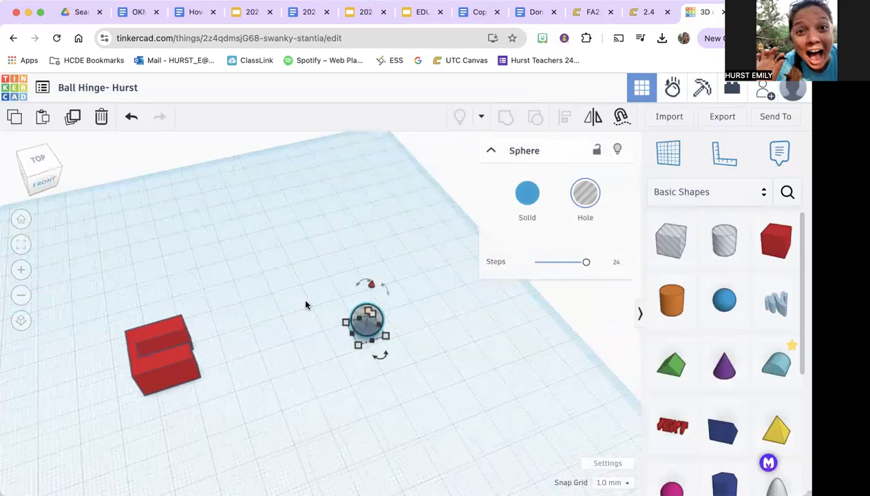
# Move the 9 mm hole sphere into the slot of the red box.
pyautogui.moveTo(361, 318); pyautogui.dragTo(156, 353)
pyautogui.moveTo(38, 168)
pyautogui.mouseDown()
pyautogui.moveTo(28, 170)
pyautogui.moveTo(46, 182)
pyautogui.mouseUp()
pyautogui.click(28, 171)
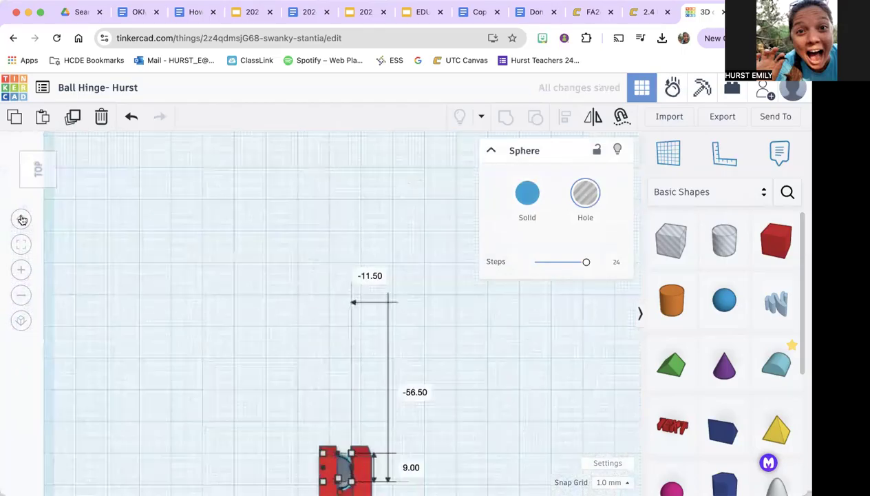
pyautogui.click(22, 219)
pyautogui.click(33, 157)
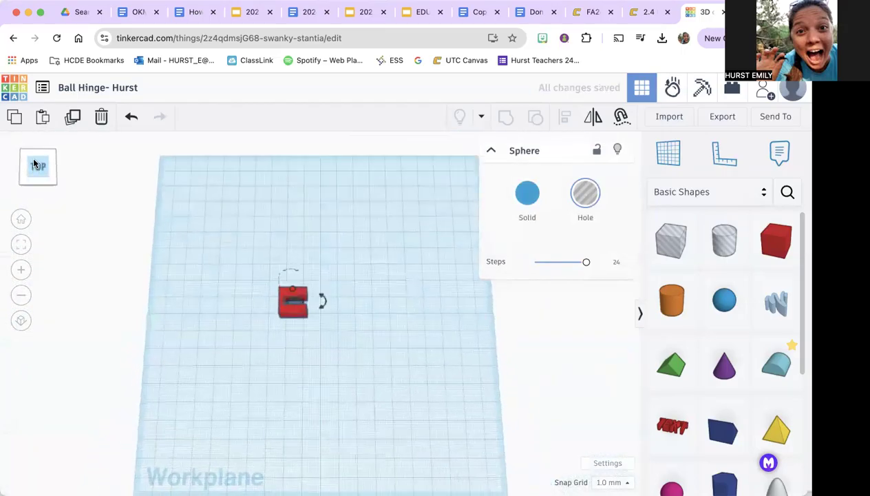
pyautogui.click(293, 356)
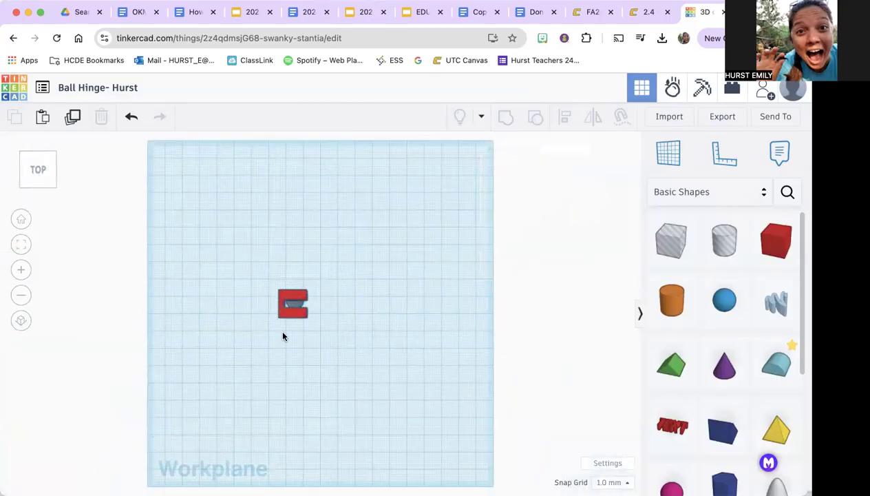
pyautogui.scroll(3, 282, 336)
pyautogui.click(303, 277)
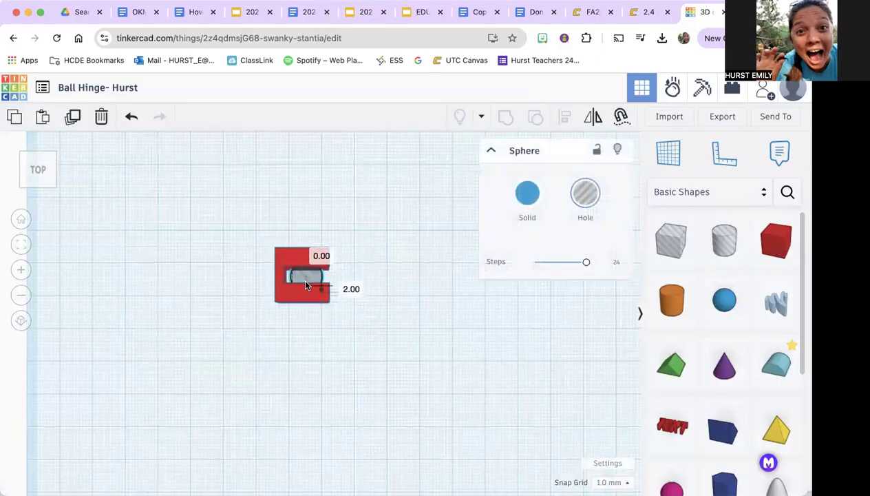
pyautogui.moveTo(307, 285); pyautogui.dragTo(307, 290)
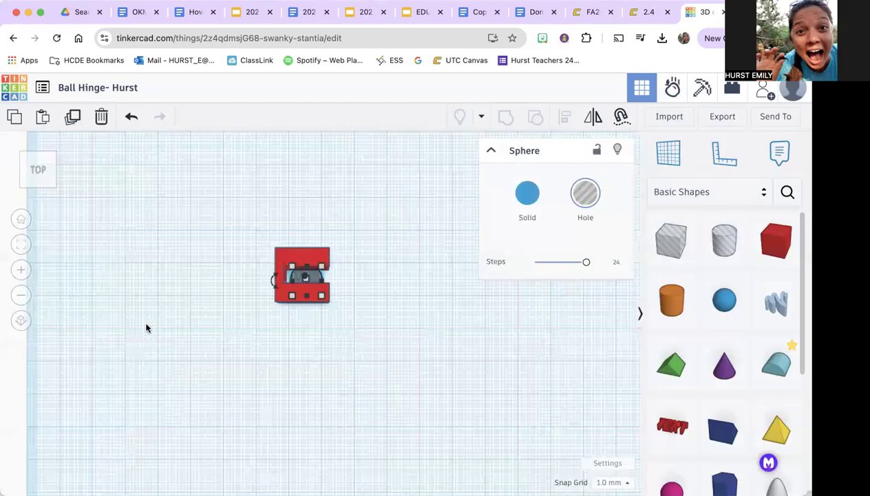
# Centre the hole sphere and the red box front to back, then group them to cut the ball socket.
pyautogui.moveTo(231, 215); pyautogui.dragTo(436, 430)
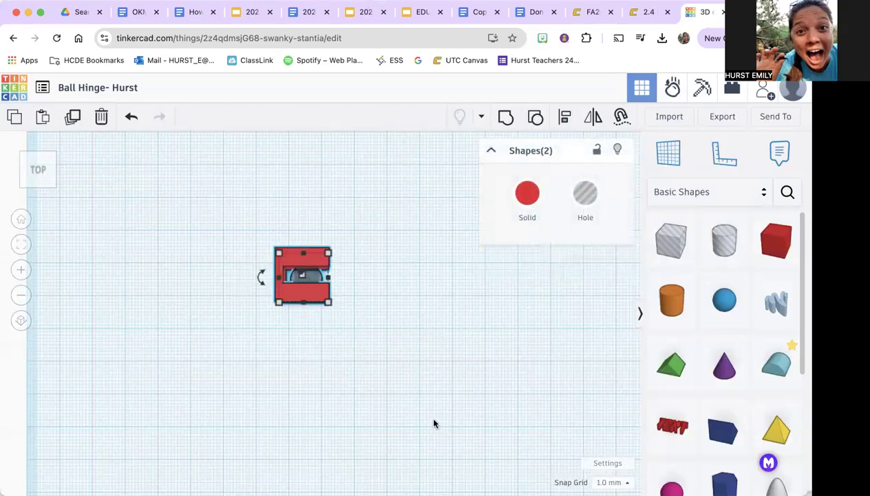
pyautogui.click(565, 117)
pyautogui.click(263, 278)
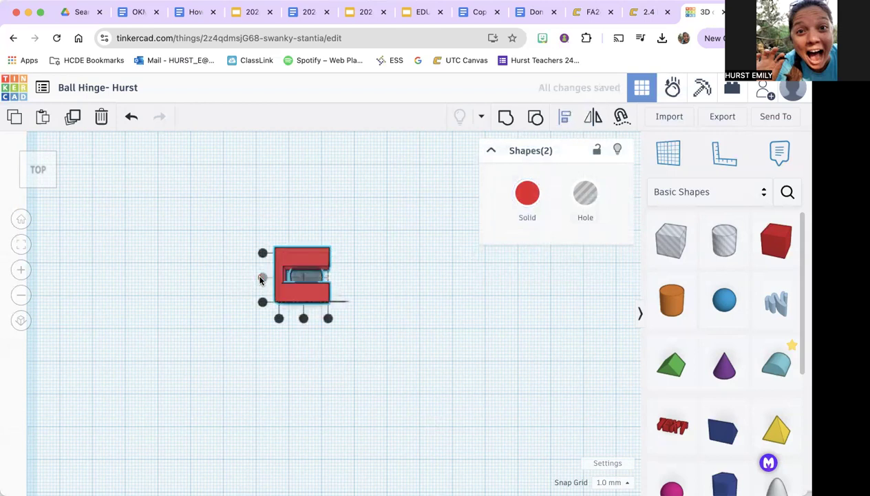
pyautogui.click(41, 172)
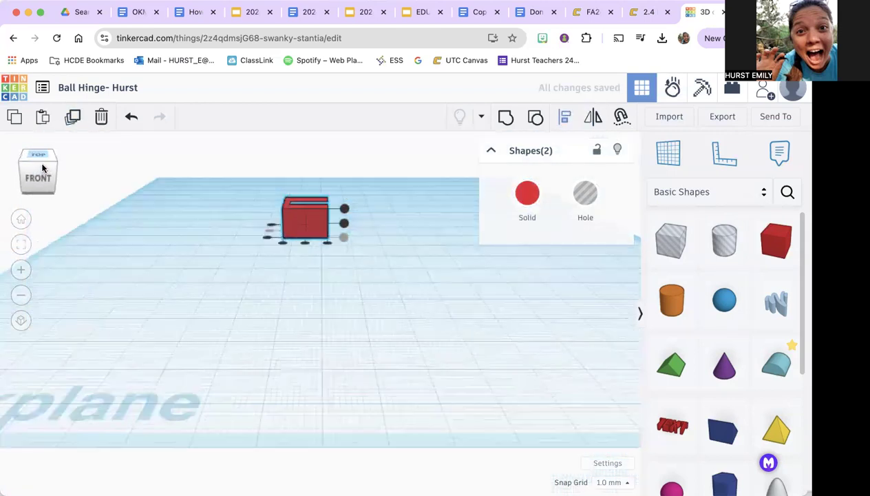
pyautogui.click(42, 168)
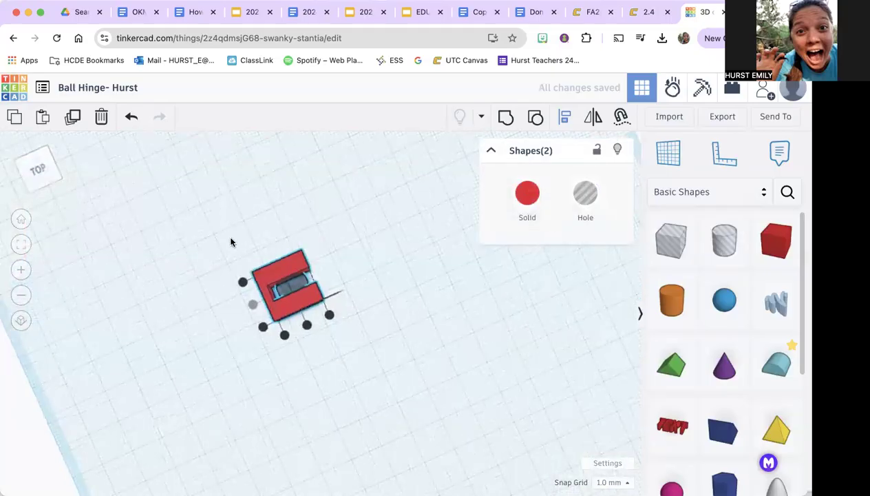
pyautogui.click(506, 115)
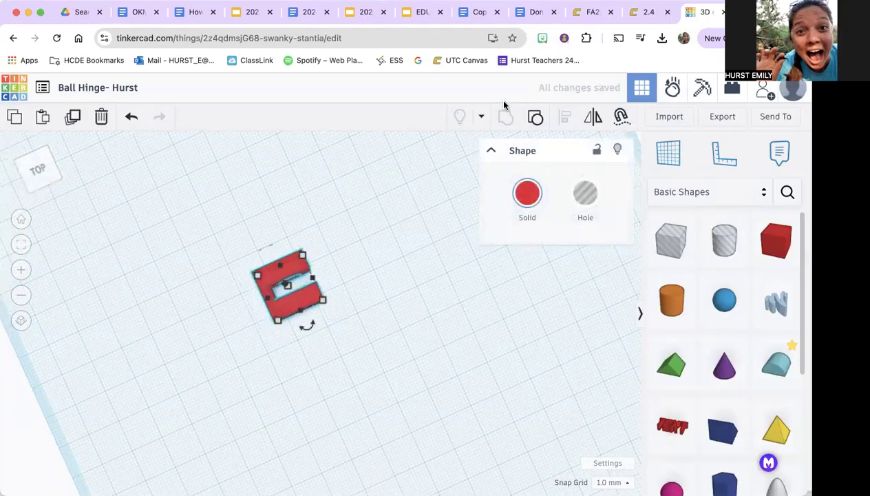
# Place a new solid sphere beside the slotted red box and set its steps to 24.
pyautogui.moveTo(30, 181); pyautogui.dragTo(21, 177)
pyautogui.click(315, 305)
pyautogui.moveTo(724, 300); pyautogui.dragTo(398, 251)
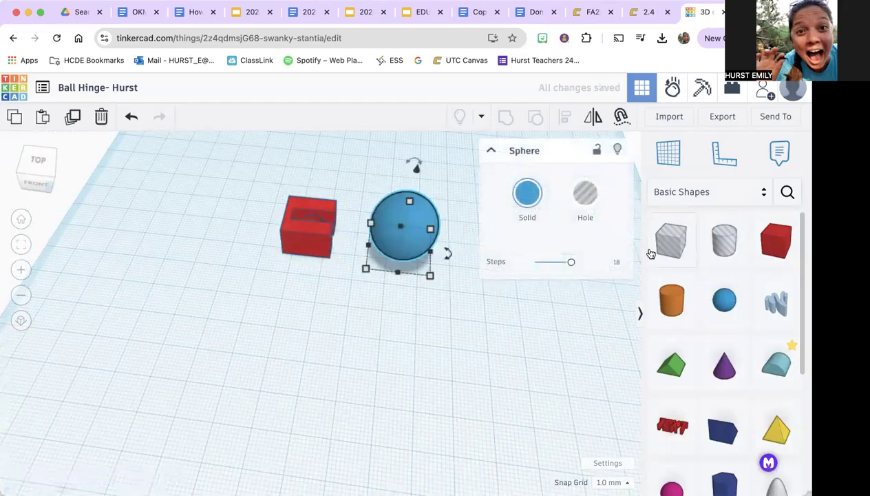
pyautogui.click(616, 263)
pyautogui.write('24')
pyautogui.press('Return')
# Scale the solid sphere uniformly to 7 mm and move it into the socket of the red box.
pyautogui.click(409, 202)
pyautogui.keyDown('shift'); pyautogui.moveTo(413, 215); pyautogui.dragTo(419, 238); pyautogui.keyUp('shift')
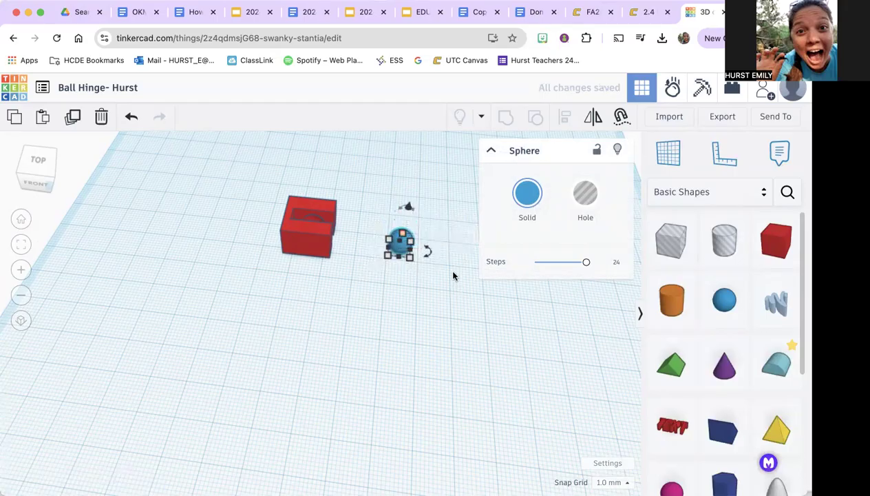
pyautogui.click(37, 161)
pyautogui.moveTo(402, 265); pyautogui.dragTo(306, 261)
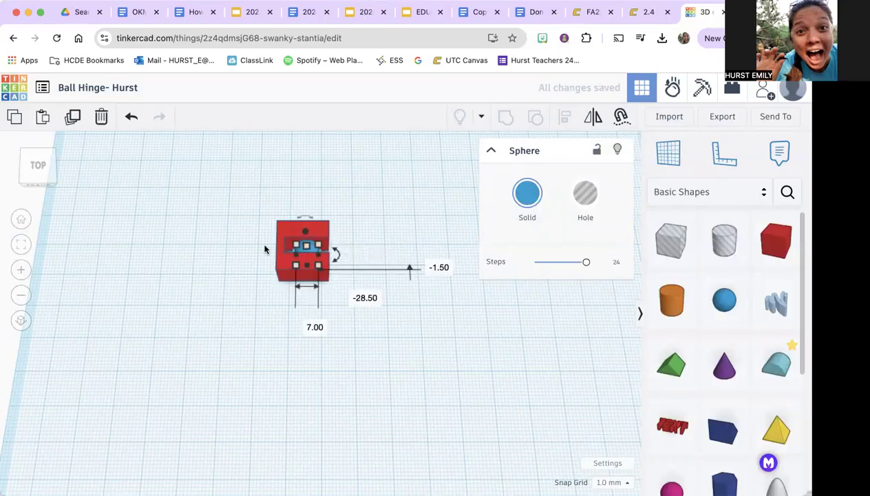
pyautogui.click(33, 169)
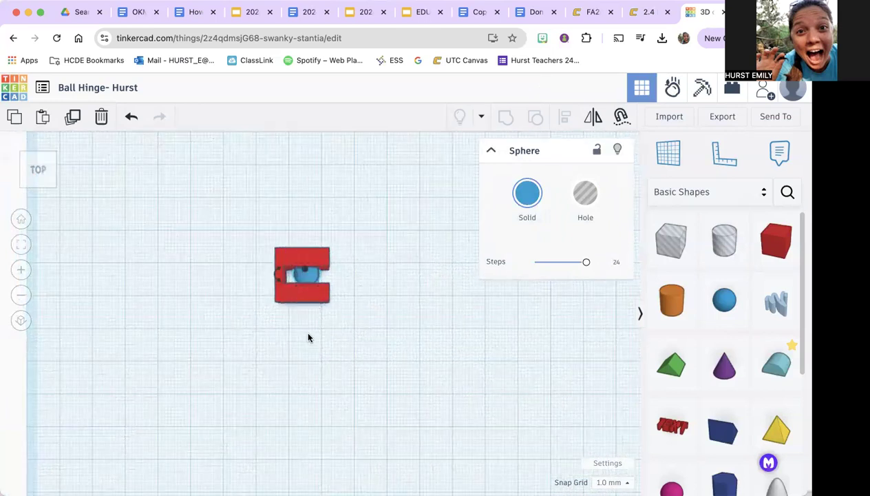
# Align the blue sphere and the red box so they are centred front to back and vertically.
pyautogui.moveTo(203, 205); pyautogui.dragTo(481, 466)
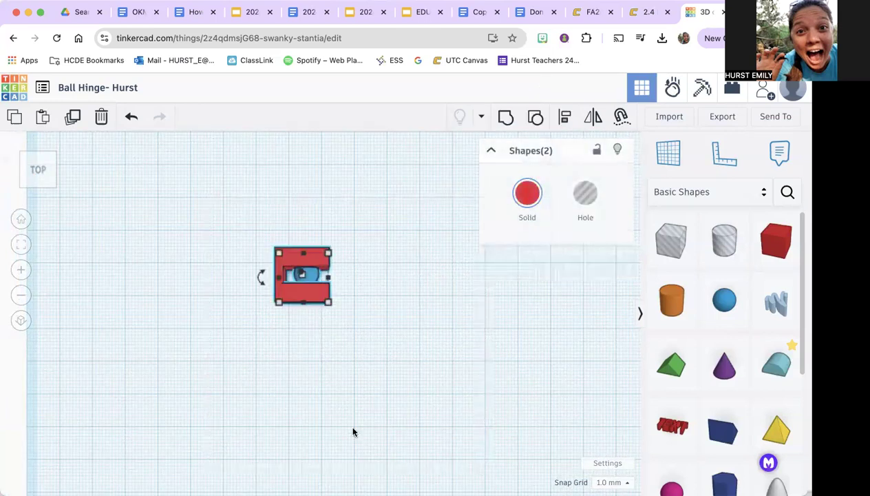
pyautogui.click(563, 118)
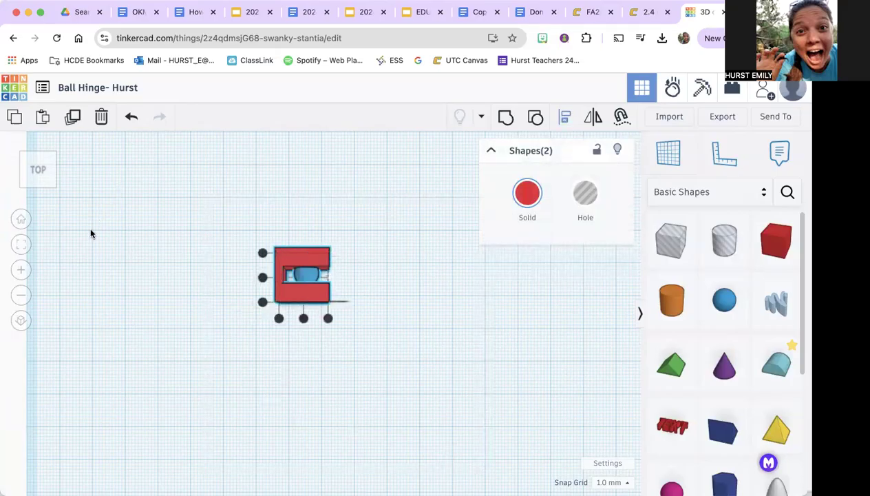
pyautogui.click(262, 278)
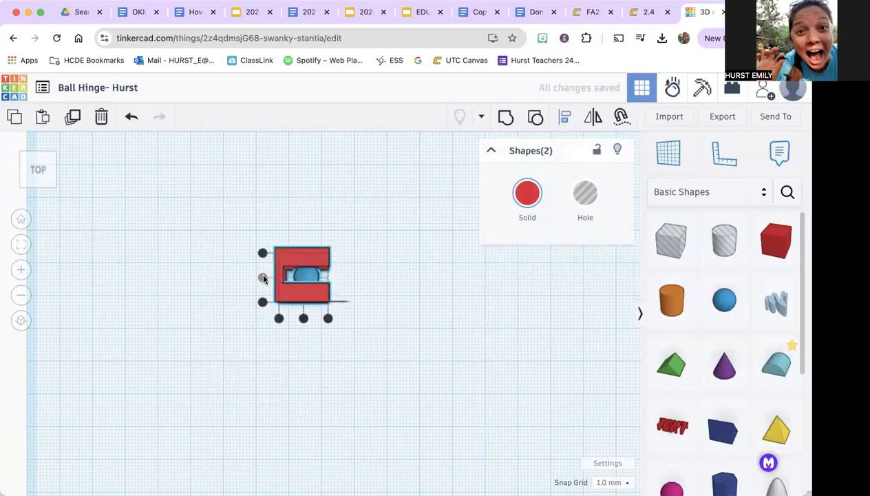
pyautogui.click(34, 177)
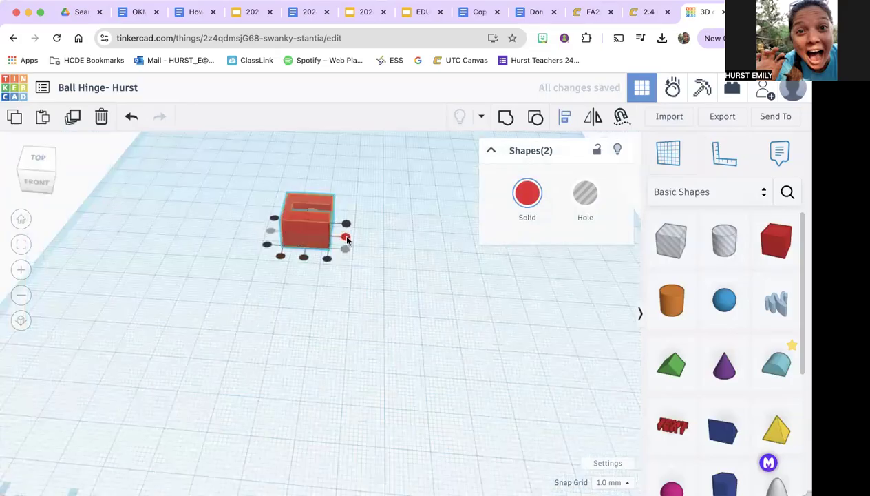
pyautogui.click(345, 237)
pyautogui.moveTo(40, 172)
pyautogui.mouseDown()
pyautogui.moveTo(37, 182)
pyautogui.moveTo(19, 181)
pyautogui.moveTo(19, 171)
pyautogui.moveTo(15, 183)
pyautogui.moveTo(12, 175)
pyautogui.moveTo(45, 173)
pyautogui.mouseUp()
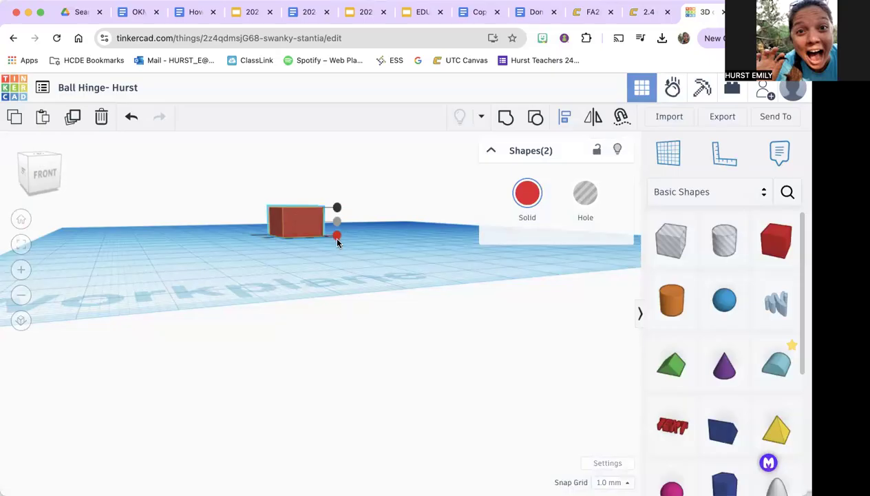
pyautogui.click(46, 181)
pyautogui.moveTo(46, 181); pyautogui.dragTo(44, 194)
pyautogui.click(424, 406)
# Place a solid box beside the slotted box and a cylinder with 64 sides on the workplane behind it.
pyautogui.moveTo(773, 241); pyautogui.dragTo(455, 298)
pyautogui.moveTo(672, 300); pyautogui.dragTo(408, 250)
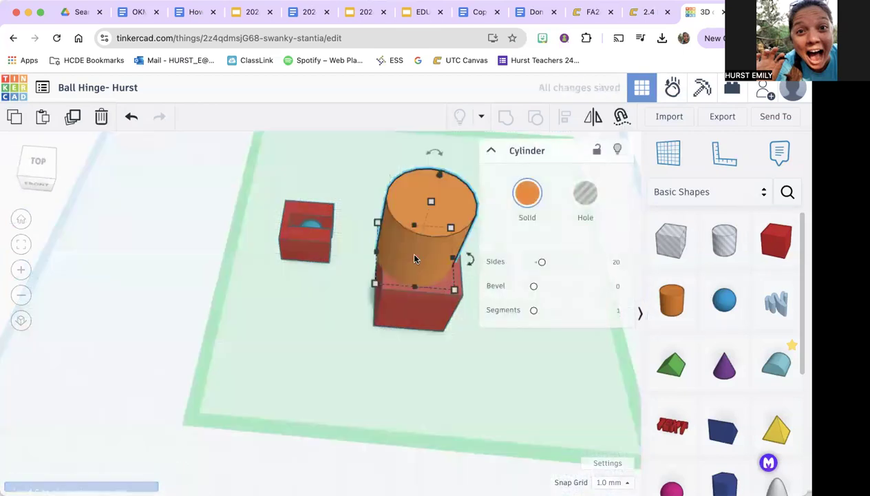
pyautogui.hotkey('ctrl', 'z')
pyautogui.moveTo(681, 306); pyautogui.dragTo(418, 210)
pyautogui.click(616, 264)
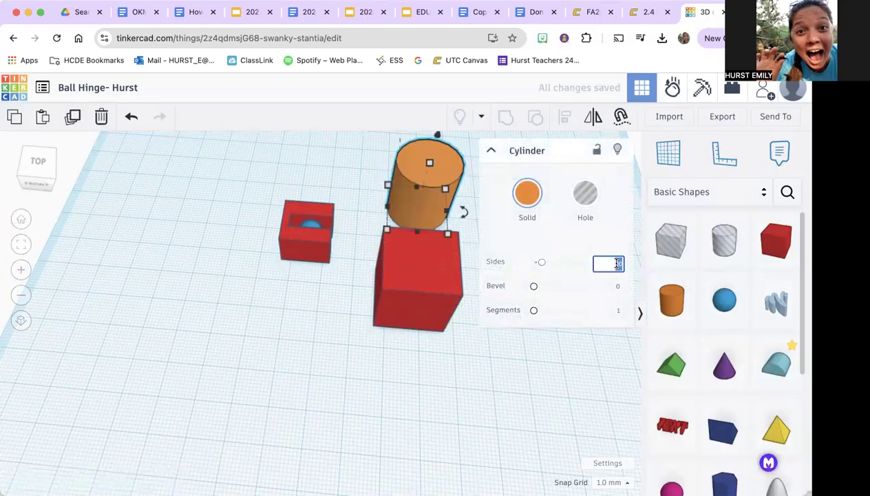
pyautogui.write('64')
pyautogui.press('Return')
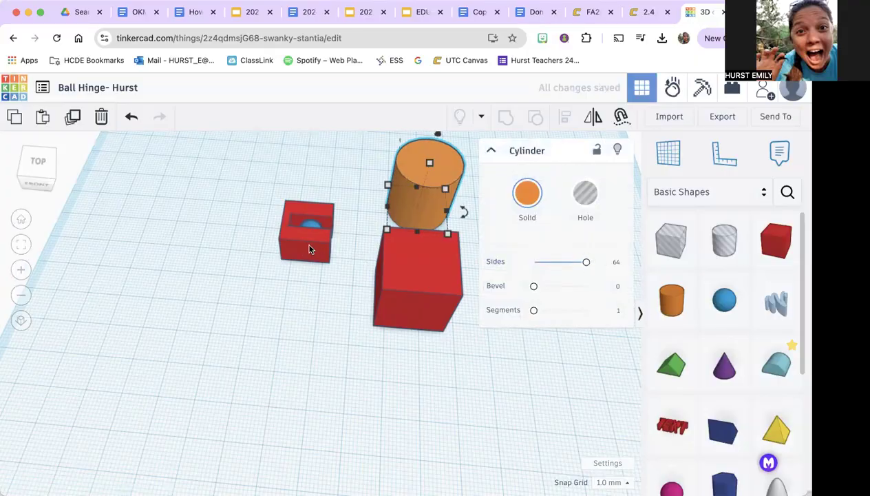
# Move the cylinder onto the back edge of the new box so about half of it overlaps the box.
pyautogui.click(30, 177)
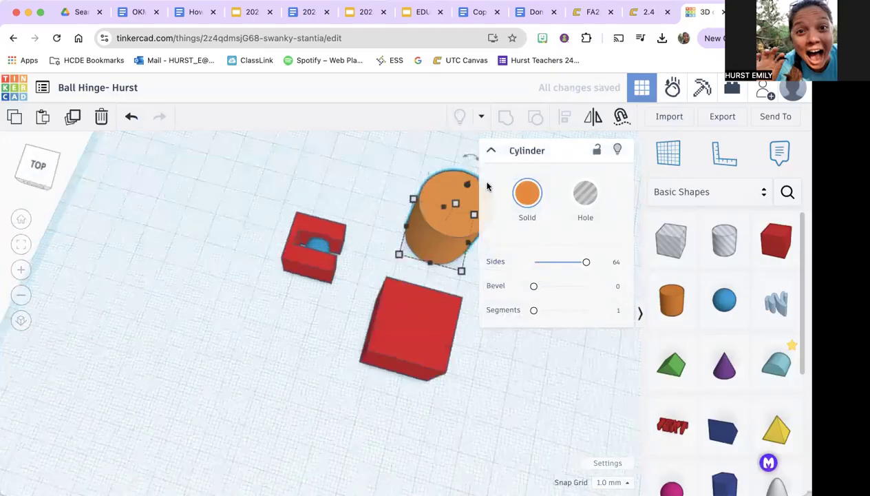
pyautogui.moveTo(435, 184); pyautogui.dragTo(408, 277)
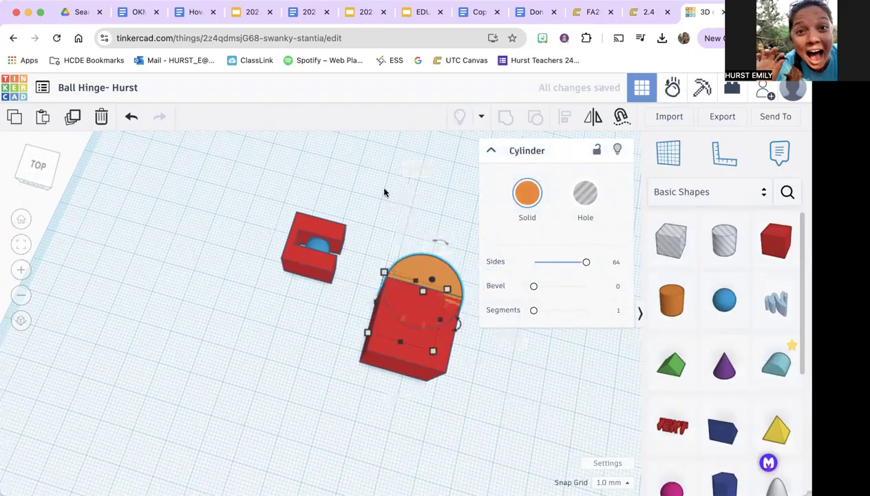
pyautogui.click(434, 387)
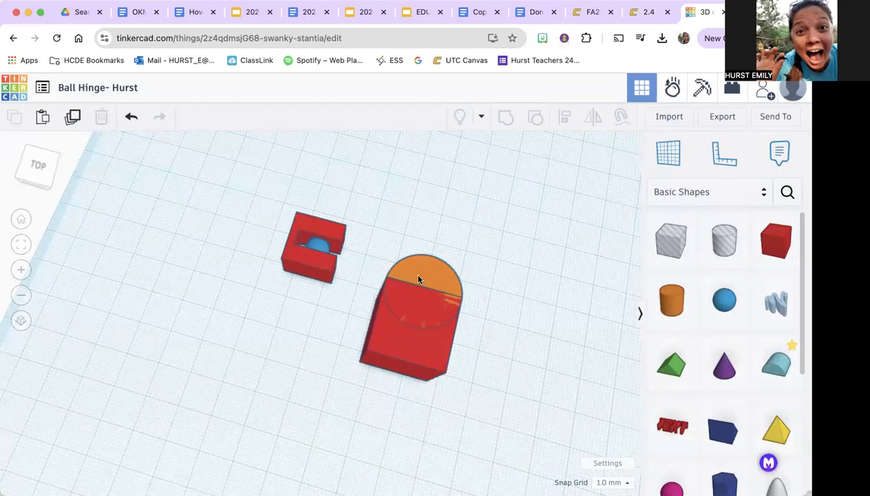
# Inspect the cylinder's fit on the box from above and shift the box slightly along the arm's length, away from the rounded end.
pyautogui.moveTo(413, 278); pyautogui.dragTo(422, 276)
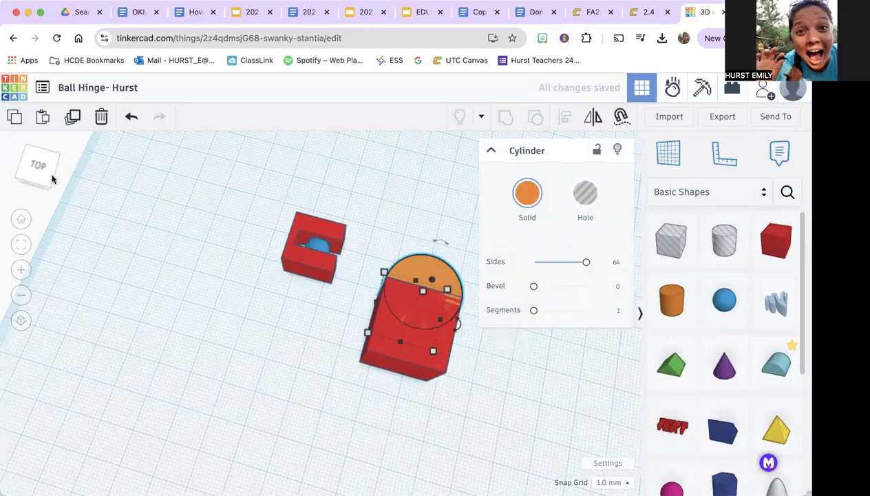
pyautogui.moveTo(382, 171); pyautogui.dragTo(378, 142, button='right')
pyautogui.click(491, 150)
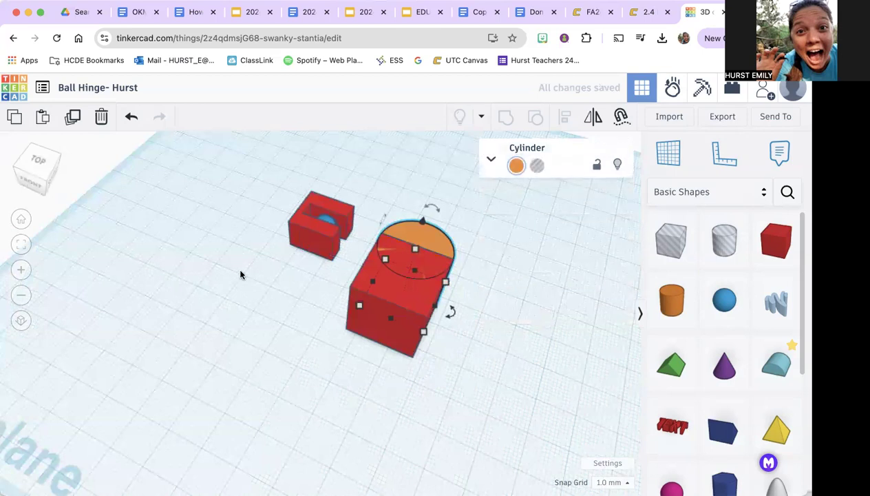
pyautogui.click(250, 323)
pyautogui.scroll(5, 275, 324)
pyautogui.scroll(-6, 510, 349)
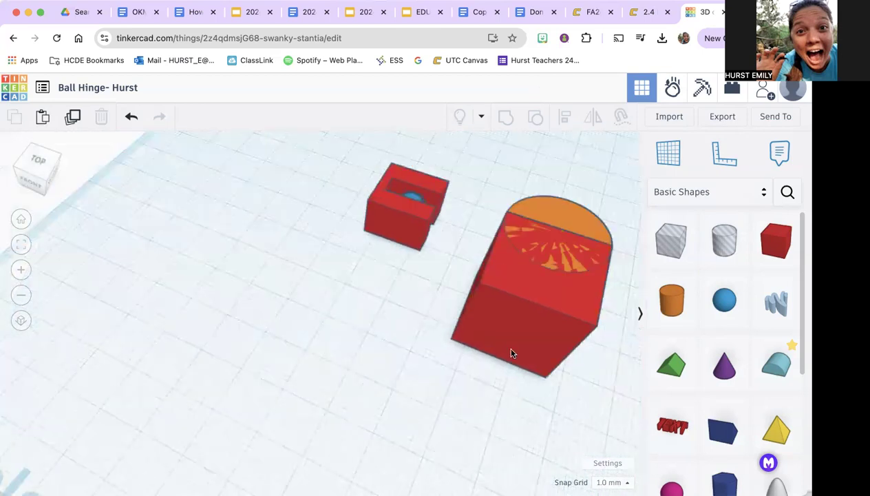
pyautogui.moveTo(37, 167); pyautogui.dragTo(55, 184)
pyautogui.scroll(3, 383, 256)
pyautogui.scroll(2, 384, 256)
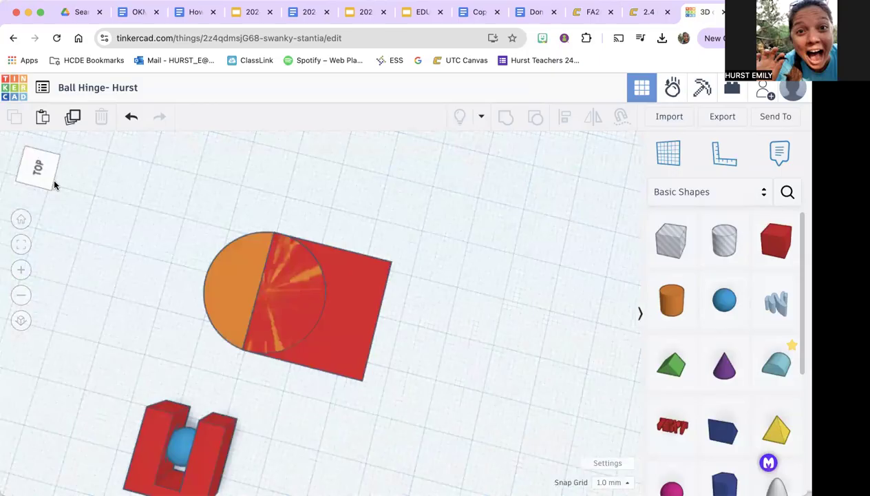
pyautogui.click(235, 287)
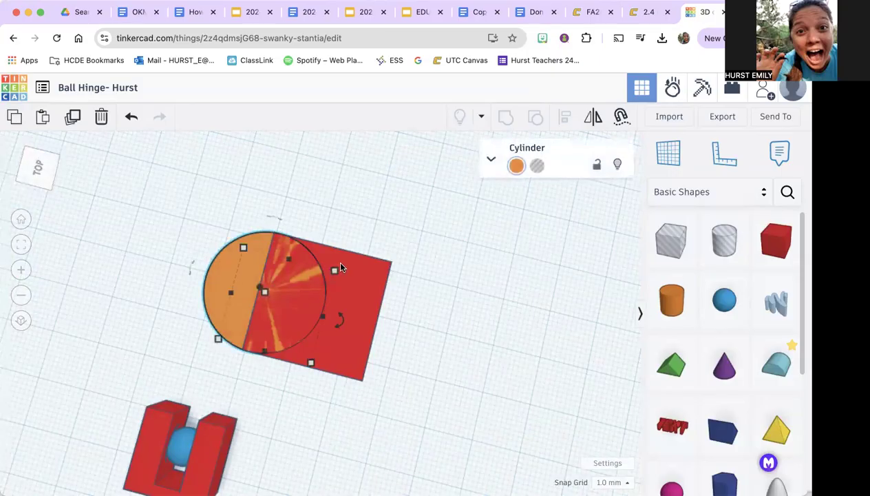
pyautogui.moveTo(364, 282)
pyautogui.mouseDown()
pyautogui.moveTo(394, 281)
pyautogui.moveTo(384, 299)
pyautogui.moveTo(379, 286)
pyautogui.moveTo(377, 292)
pyautogui.mouseUp()
# Group the cylinder and the box beneath it into one solid arm with a rounded end.
pyautogui.click(180, 186)
pyautogui.moveTo(145, 171); pyautogui.dragTo(497, 384)
pyautogui.click(505, 116)
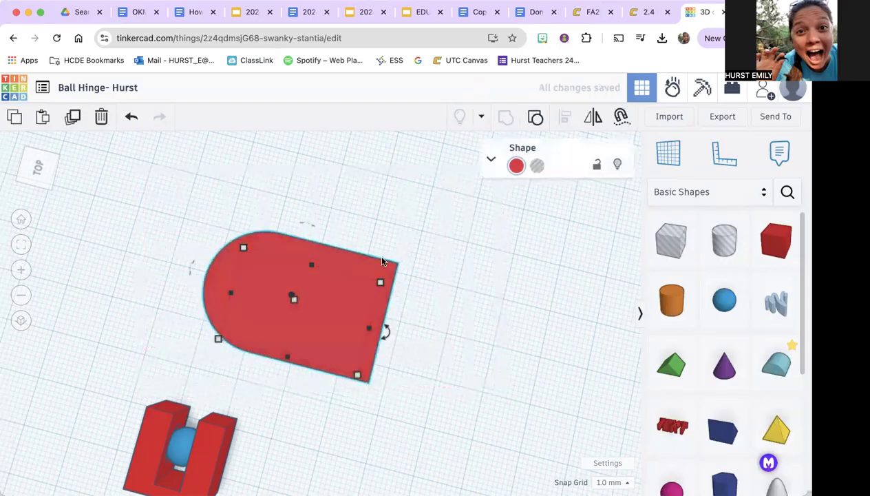
# Set the height of the rounded arm to 4 mm.
pyautogui.click(46, 176)
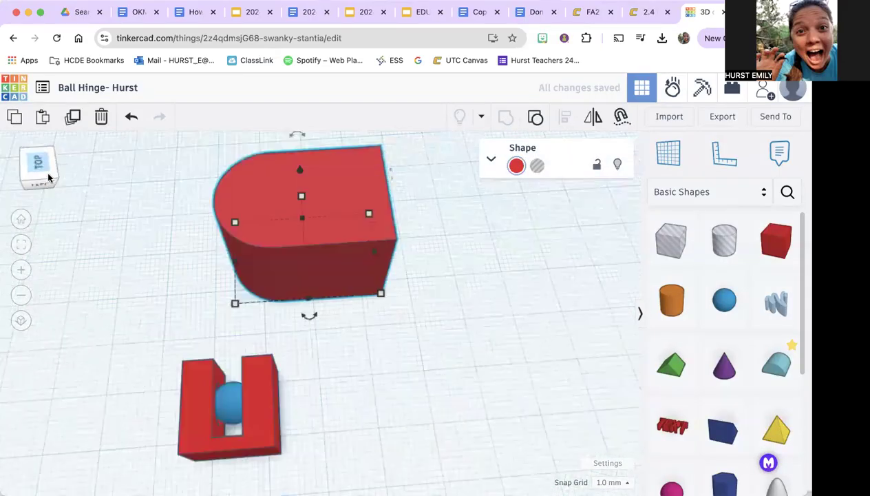
pyautogui.moveTo(52, 178)
pyautogui.mouseDown()
pyautogui.moveTo(75, 174)
pyautogui.moveTo(49, 182)
pyautogui.moveTo(41, 172)
pyautogui.moveTo(39, 182)
pyautogui.mouseUp()
pyautogui.click(39, 178)
pyautogui.scroll(5, 347, 246)
pyautogui.scroll(-8, 347, 246)
pyautogui.click(377, 195)
pyautogui.write('4')
pyautogui.press('Return')
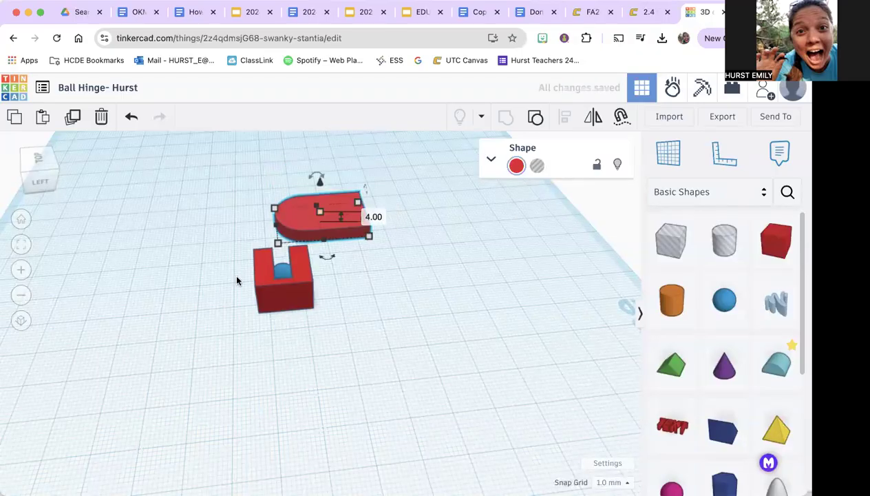
# Set the rounded arm's width to 10 mm and its length to 20 mm.
pyautogui.click(33, 180)
pyautogui.click(506, 427)
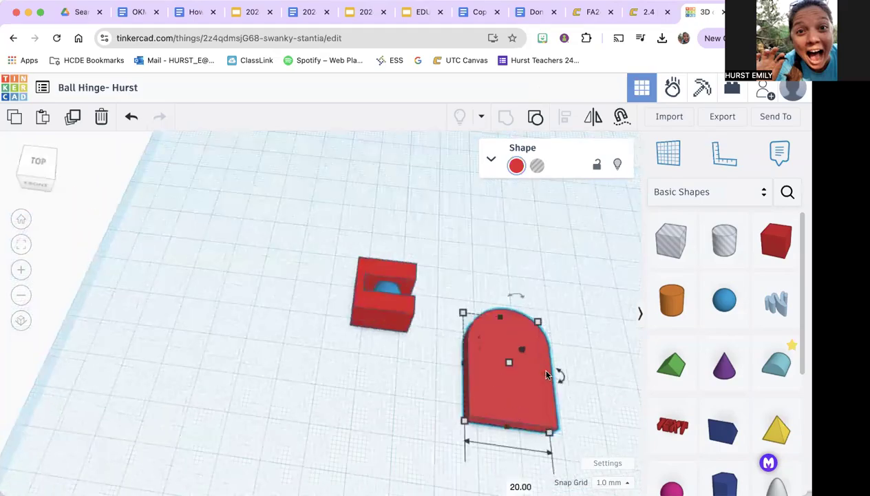
pyautogui.click(509, 482)
pyautogui.write('10')
pyautogui.press('Return')
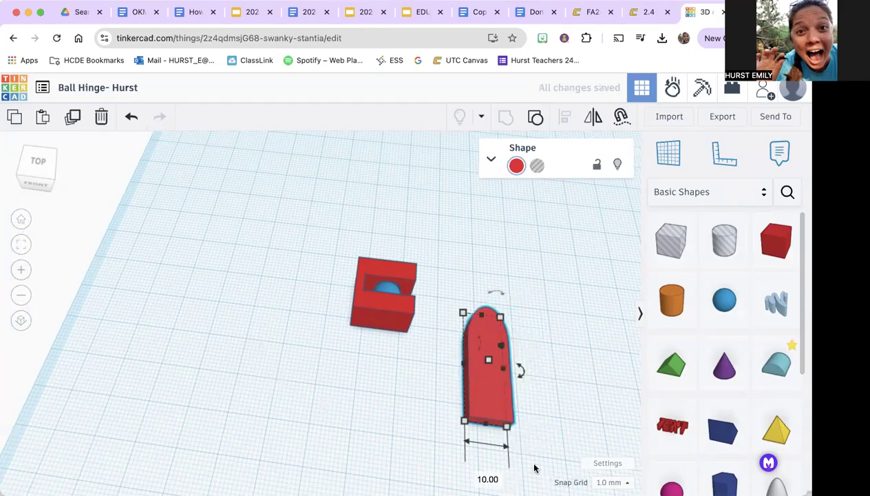
pyautogui.click(486, 424)
pyautogui.press('BackSpace')
pyautogui.write('20')
pyautogui.press('Return')
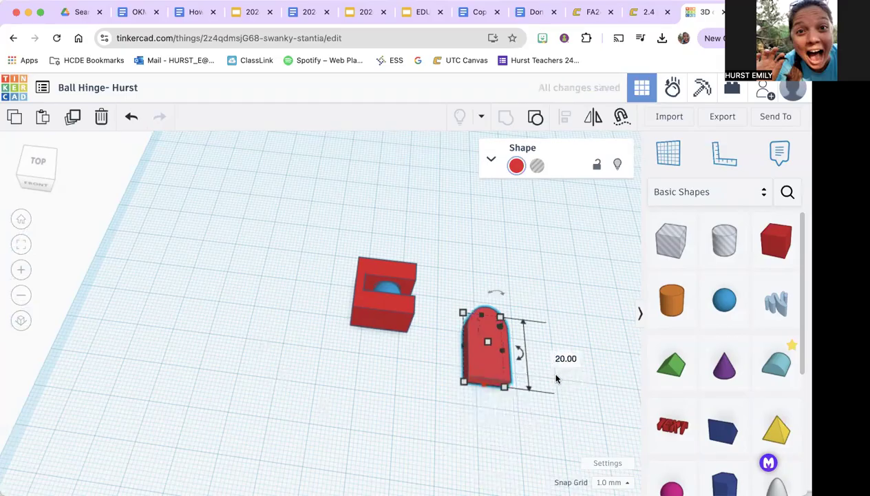
# Rotate the arm by -90° so it stands on its narrow side, and raise it to rest on the workplane.
pyautogui.click(41, 176)
pyautogui.moveTo(491, 296); pyautogui.dragTo(439, 310)
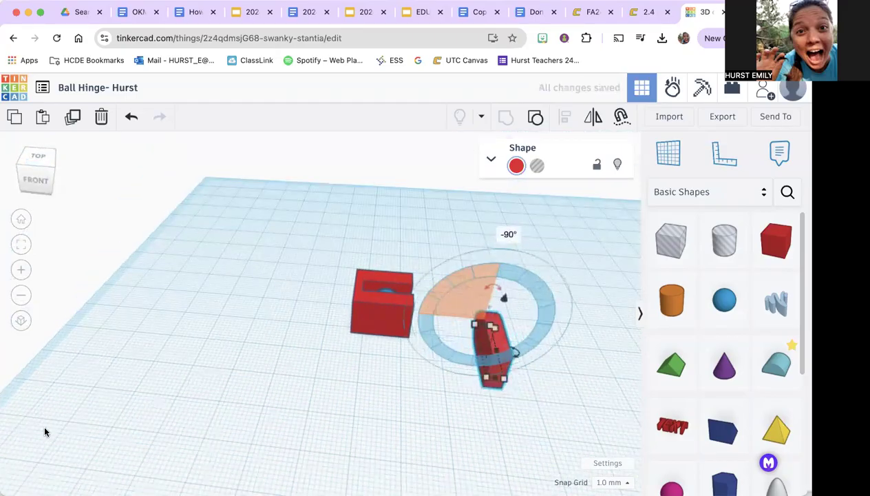
pyautogui.click(45, 431)
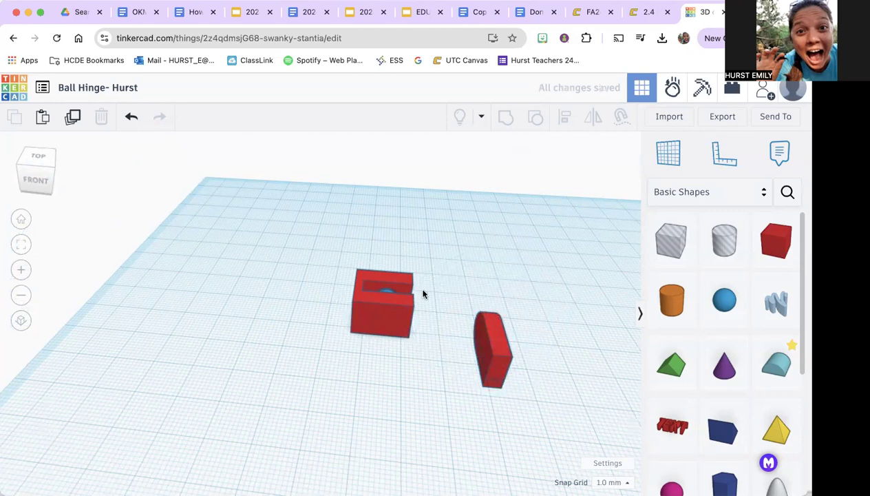
pyautogui.click(502, 365)
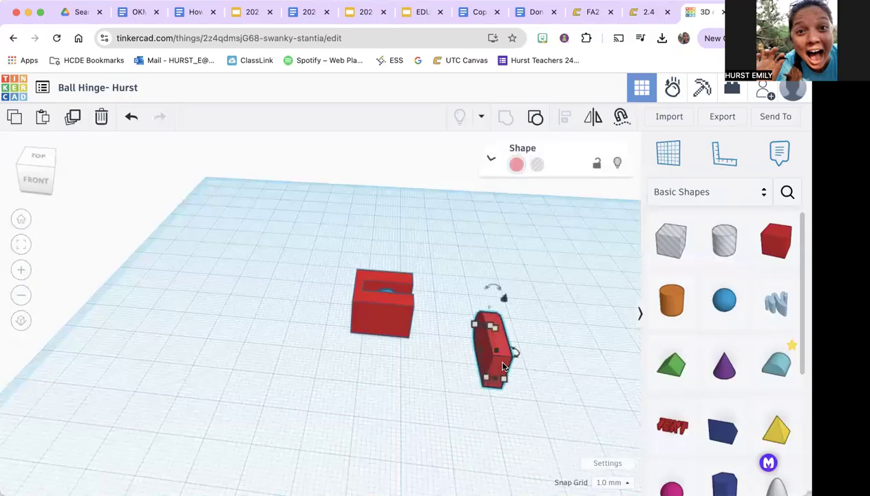
pyautogui.press('Up')
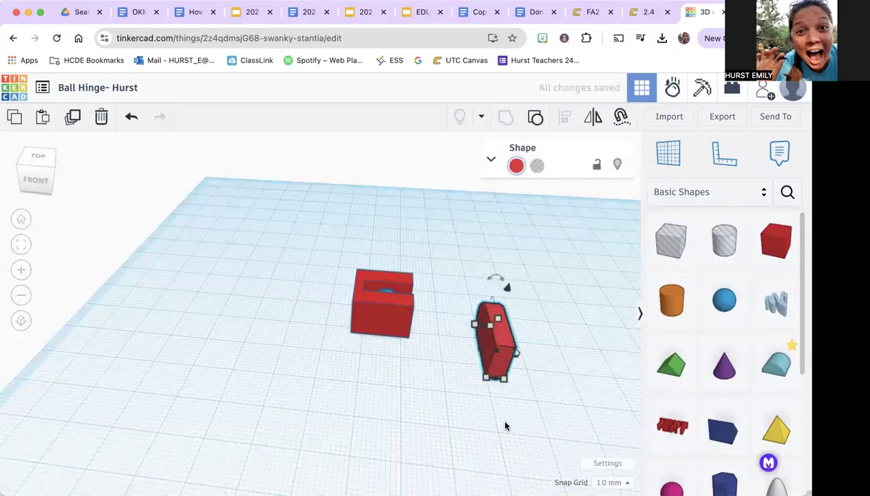
pyautogui.click(451, 312)
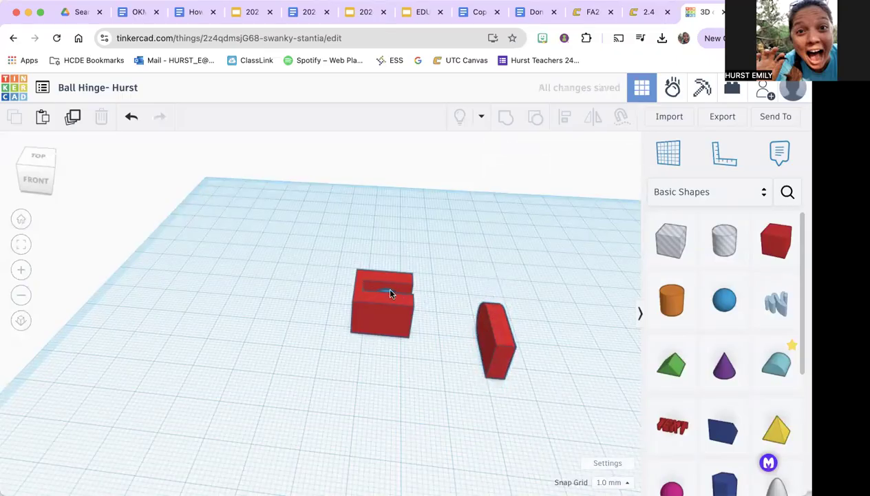
# Turn the arm so its rounded end faces the open side of the slotted box, and move it up to the slot.
pyautogui.click(506, 364)
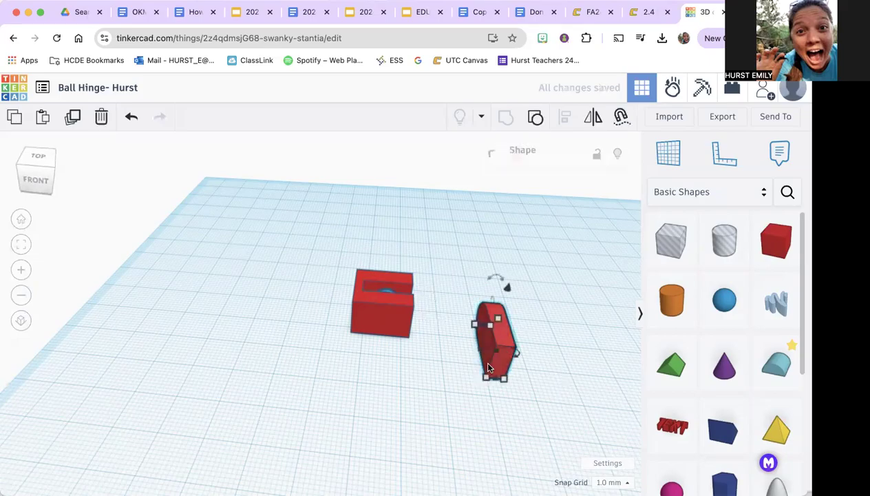
pyautogui.click(26, 180)
pyautogui.moveTo(22, 180); pyautogui.dragTo(27, 198)
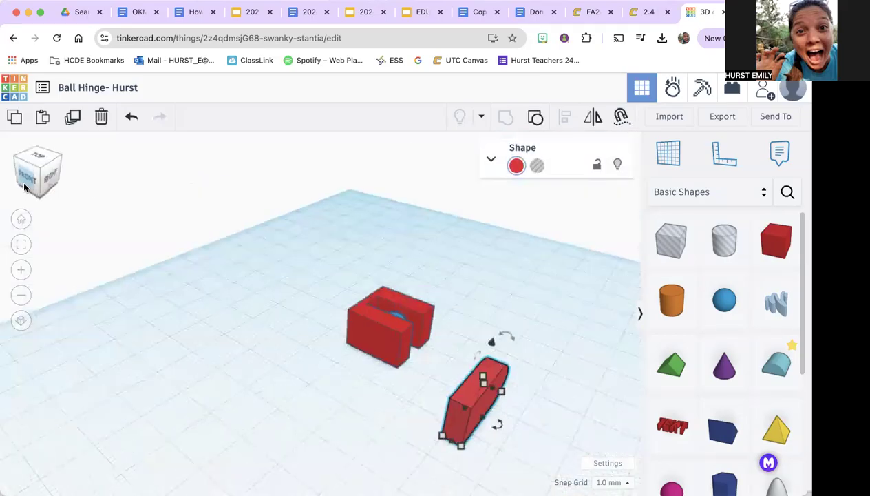
pyautogui.moveTo(502, 418); pyautogui.dragTo(536, 319)
pyautogui.moveTo(500, 418); pyautogui.dragTo(467, 379)
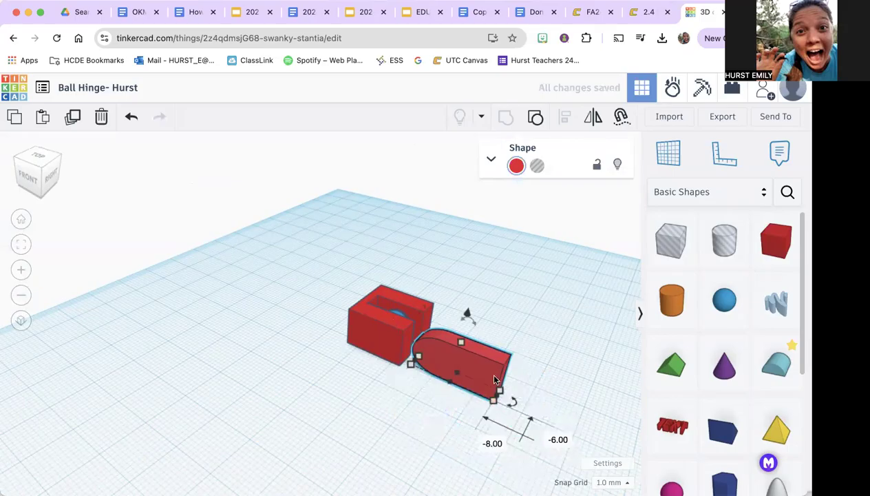
pyautogui.scroll(-3, 496, 358)
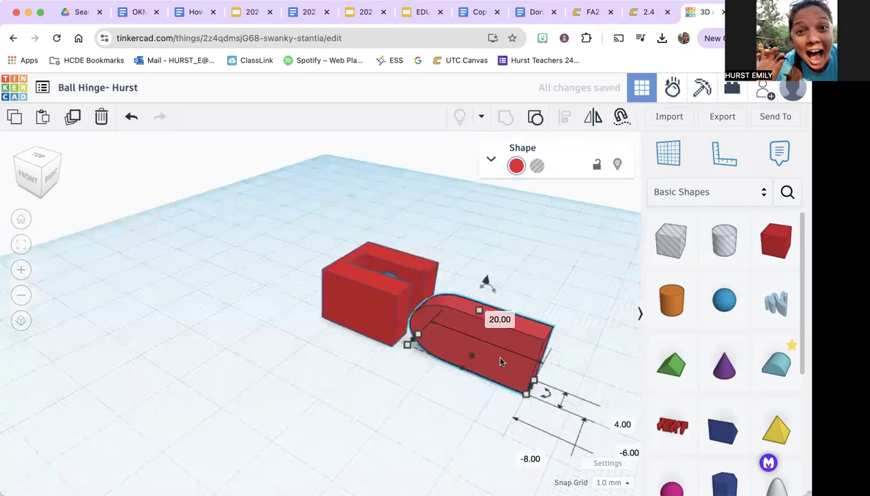
pyautogui.moveTo(344, 299); pyautogui.dragTo(465, 342, button='right')
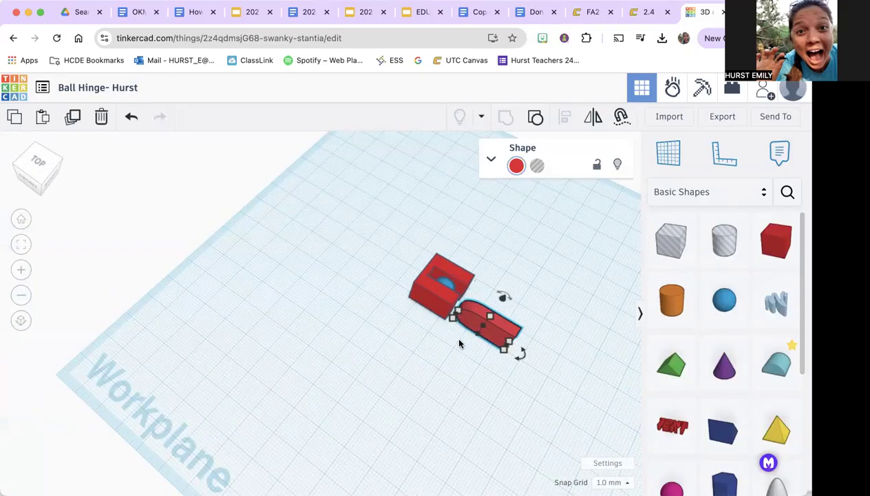
# Slide the arm's rounded end into the slot over the ball and adjust its sideways position by 1 mm.
pyautogui.moveTo(500, 328); pyautogui.dragTo(465, 310)
pyautogui.moveTo(30, 166); pyautogui.dragTo(38, 182)
pyautogui.scroll(8, 486, 299)
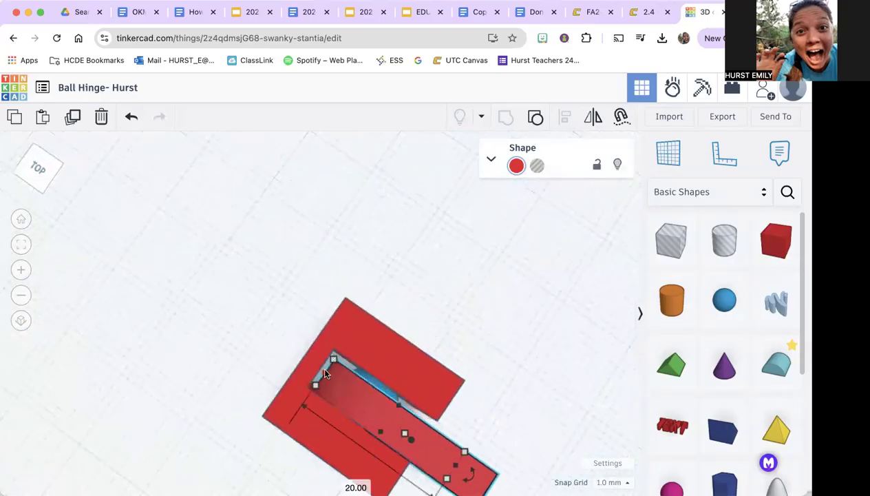
pyautogui.moveTo(404, 430); pyautogui.dragTo(428, 444)
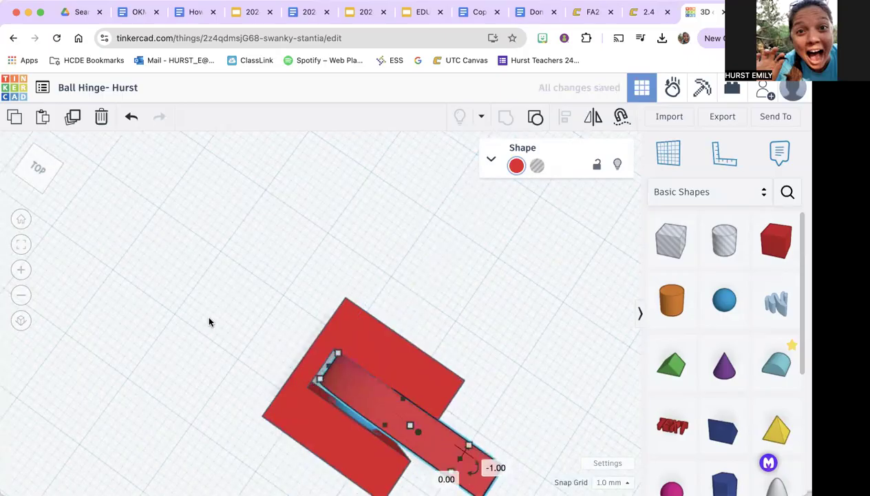
pyautogui.click(38, 166)
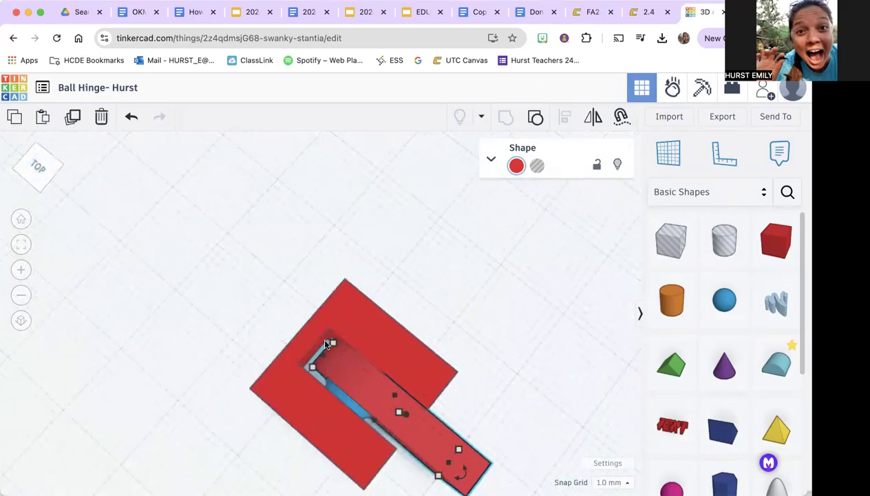
# Align the slotted box, ball and arm so they are centred across the slot's width.
pyautogui.moveTo(311, 370)
pyautogui.moveTo(180, 220); pyautogui.dragTo(511, 495)
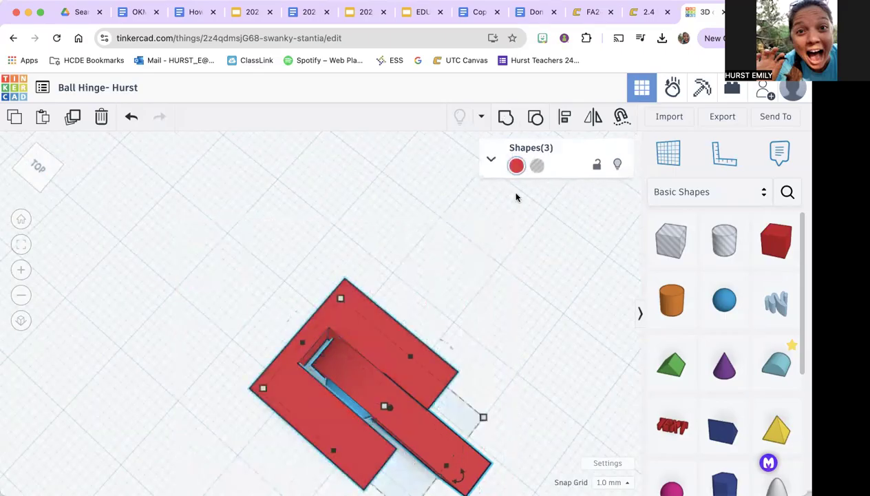
pyautogui.click(565, 117)
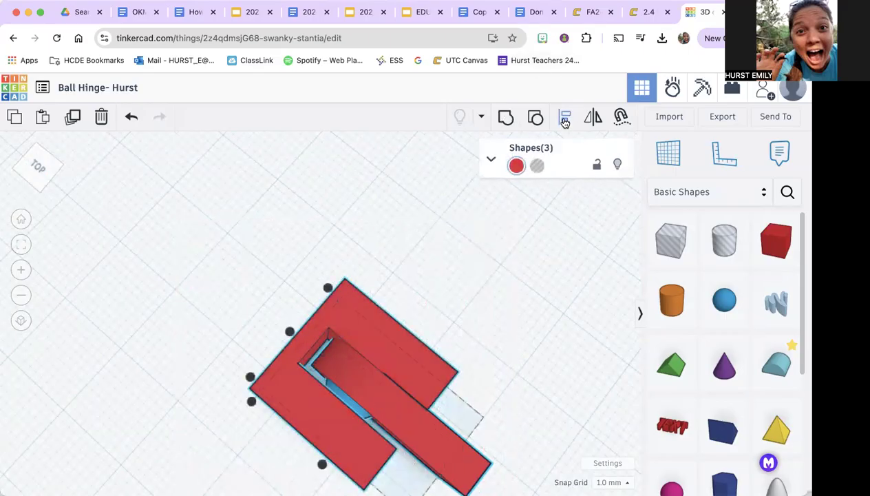
pyautogui.click(290, 332)
pyautogui.click(38, 176)
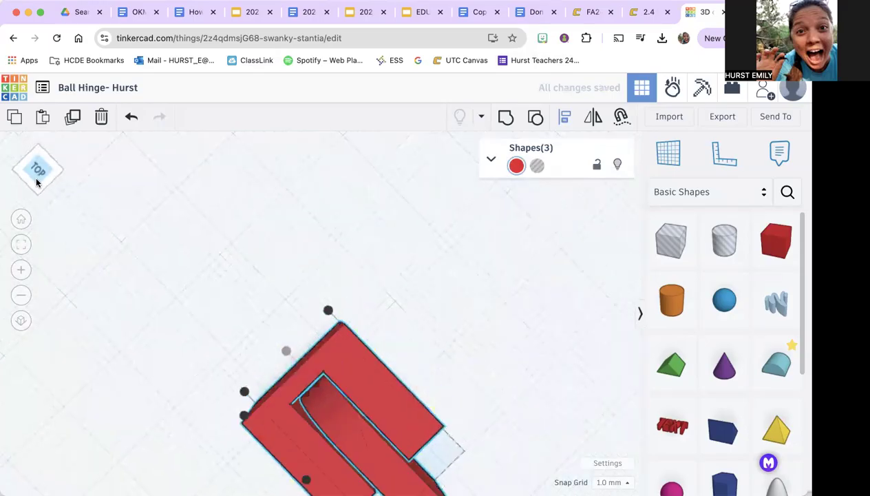
pyautogui.moveTo(26, 172)
pyautogui.mouseDown()
pyautogui.moveTo(29, 153)
pyautogui.moveTo(28, 174)
pyautogui.moveTo(40, 172)
pyautogui.moveTo(21, 173)
pyautogui.moveTo(15, 186)
pyautogui.moveTo(40, 178)
pyautogui.mouseUp()
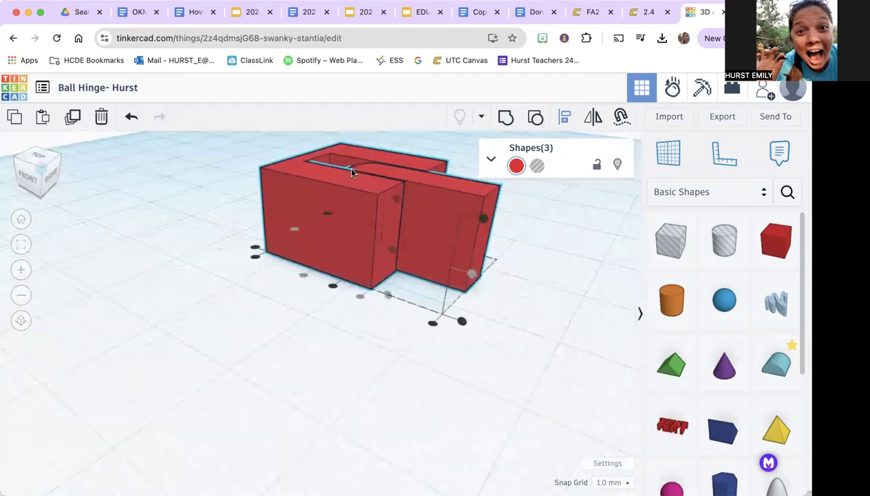
# Group the slotted box, ball and arm into one object and deselect it.
pyautogui.click(506, 116)
pyautogui.click(280, 361)
pyautogui.scroll(5, 342, 325)
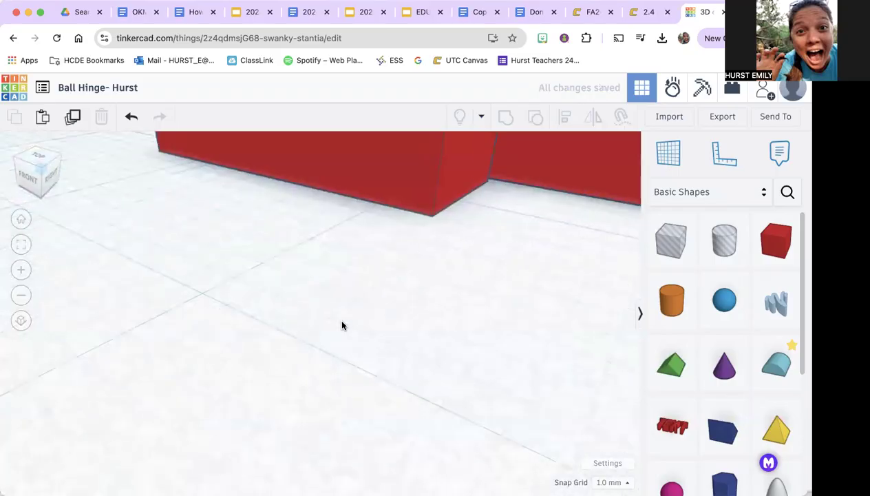
pyautogui.scroll(-6, 342, 325)
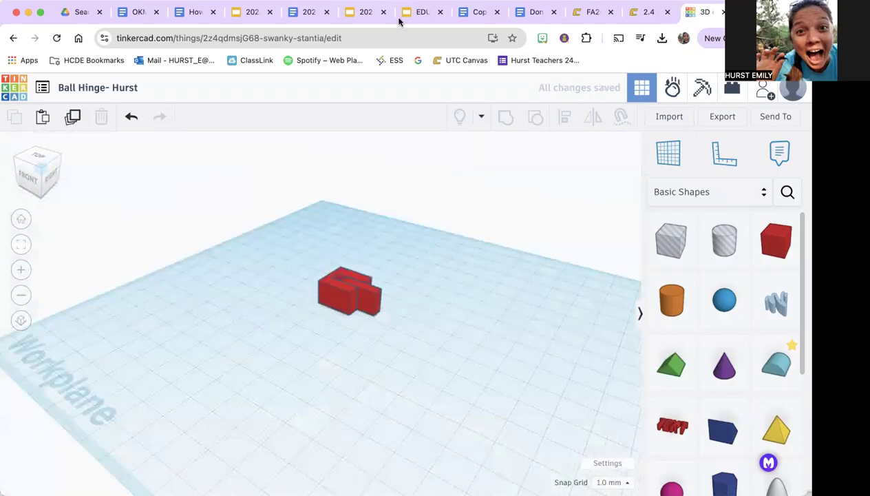